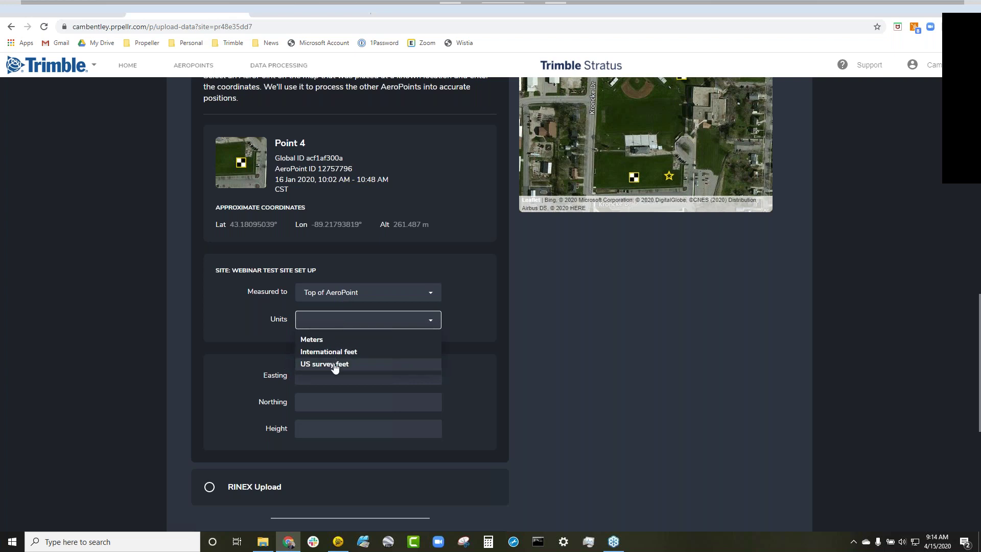
Set the units to US survey feet and enter Point 4's Easting, 865492.861, copied from the "Known Point + address" text file.
{"action": "left_click", "coordinate": [321, 365]}
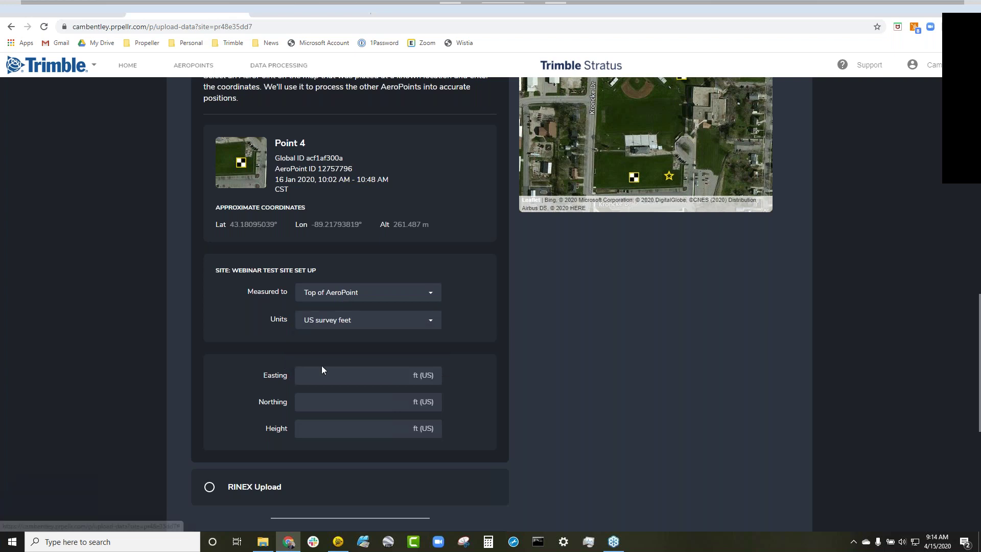
{"action": "left_click", "coordinate": [262, 543]}
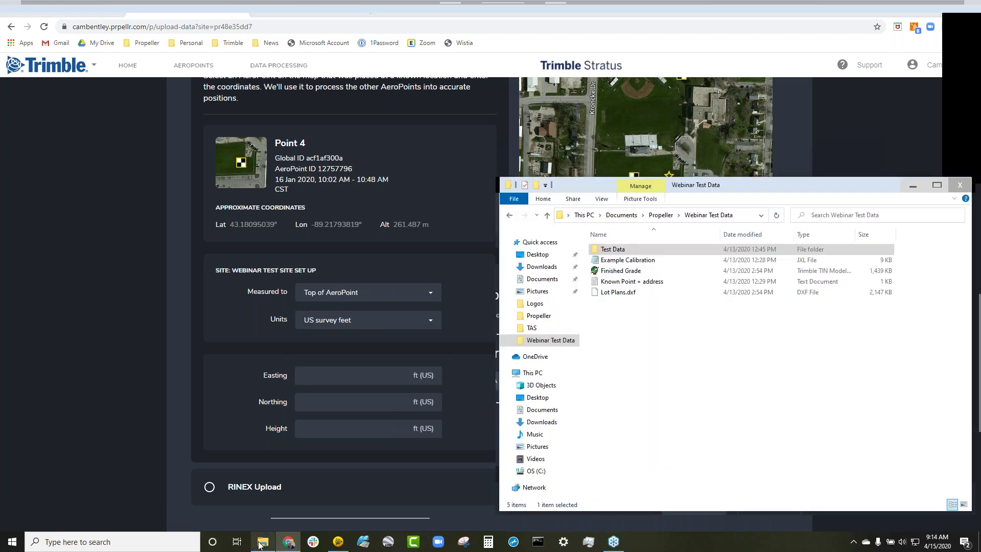
{"action": "double_click", "coordinate": [633, 281]}
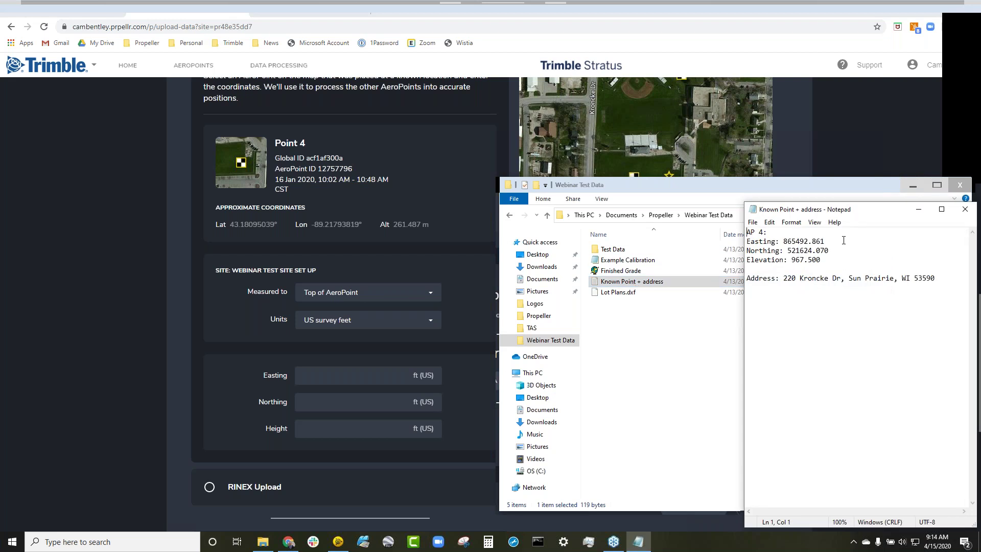
{"action": "left_click_drag", "start_coordinate": [825, 241], "coordinate": [786, 238]}
{"action": "key", "text": "ctrl+c"}
{"action": "left_click", "coordinate": [323, 373]}
{"action": "key", "text": "ctrl+v"}
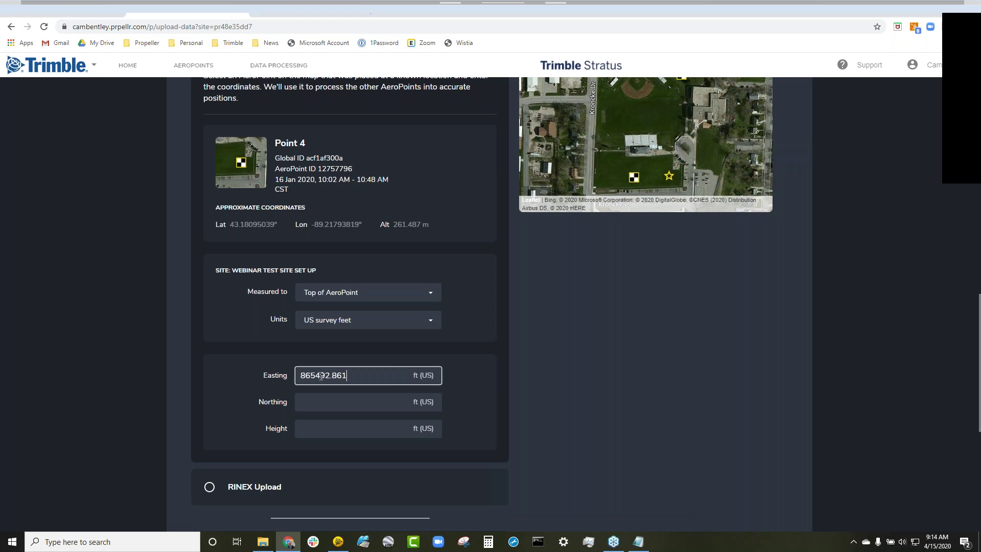
Copy the Northing value 521624.070 from the known point text file into Point 4's Northing.
{"action": "left_click", "coordinate": [263, 541]}
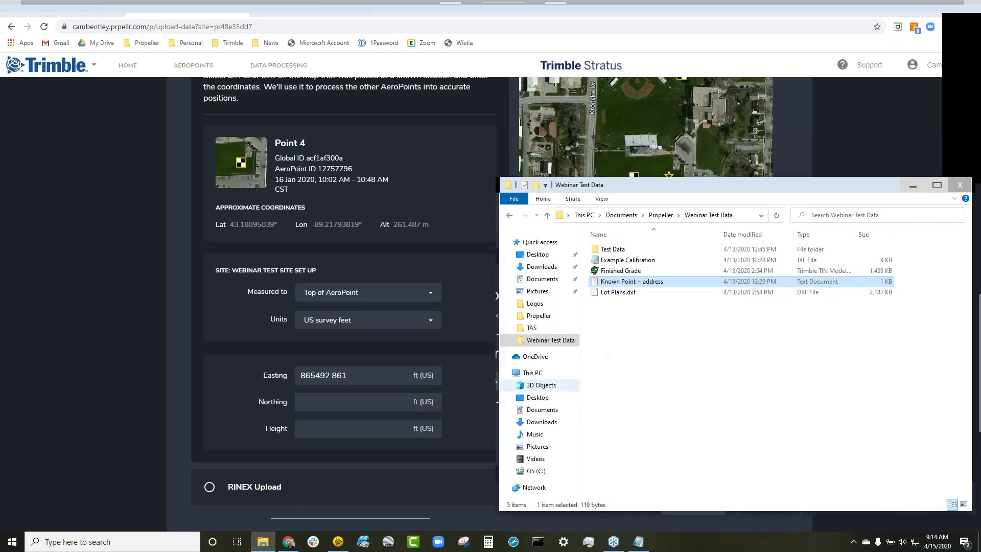
{"action": "left_click", "coordinate": [638, 541]}
{"action": "left_click_drag", "start_coordinate": [827, 251], "coordinate": [788, 254]}
{"action": "key", "text": "ctrl+c"}
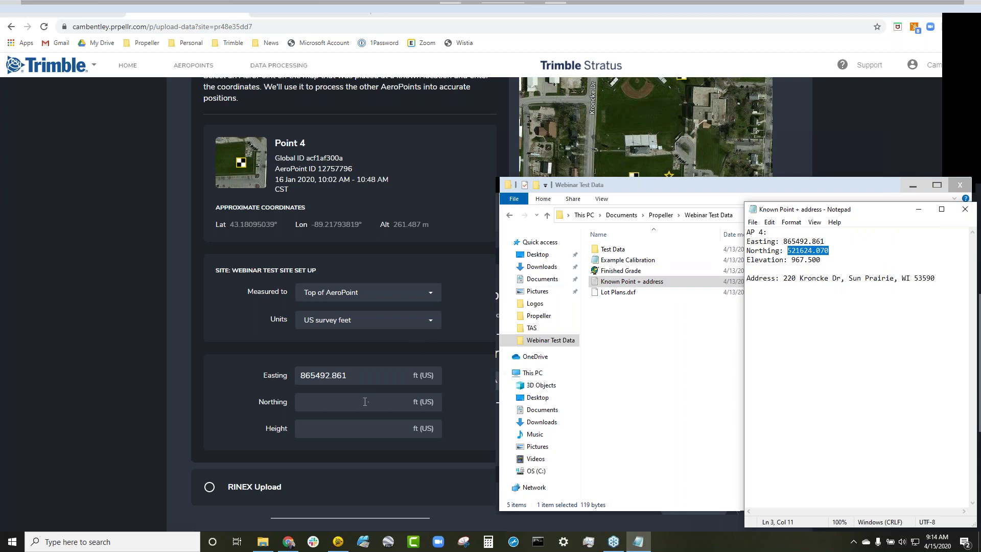
{"action": "left_click", "coordinate": [365, 402]}
{"action": "key", "text": "ctrl+v"}
Copy the elevation 967.500 from the known point text file into Point 4's Height.
{"action": "left_click", "coordinate": [262, 542]}
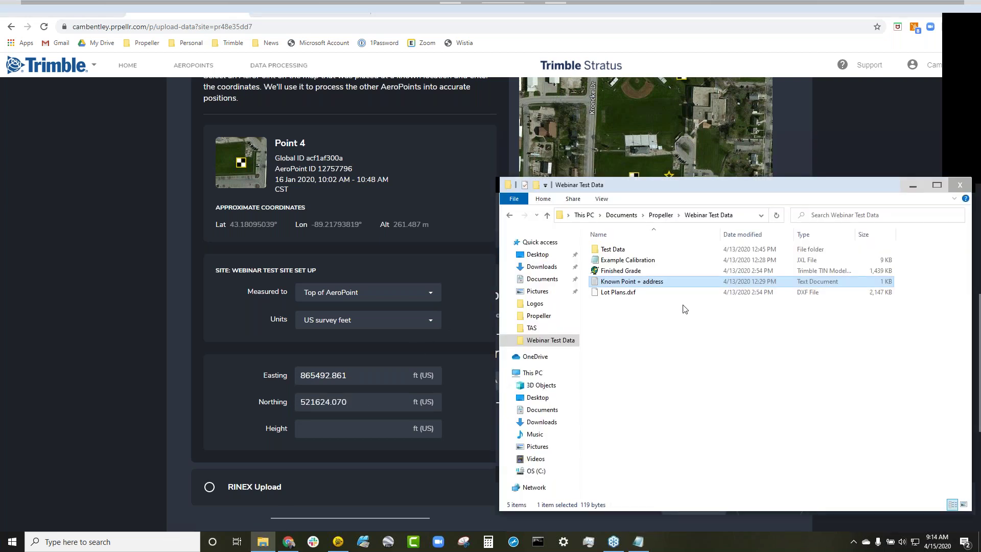
{"action": "left_click", "coordinate": [639, 541]}
{"action": "left_click_drag", "start_coordinate": [824, 261], "coordinate": [793, 258]}
{"action": "key", "text": "ctrl+c"}
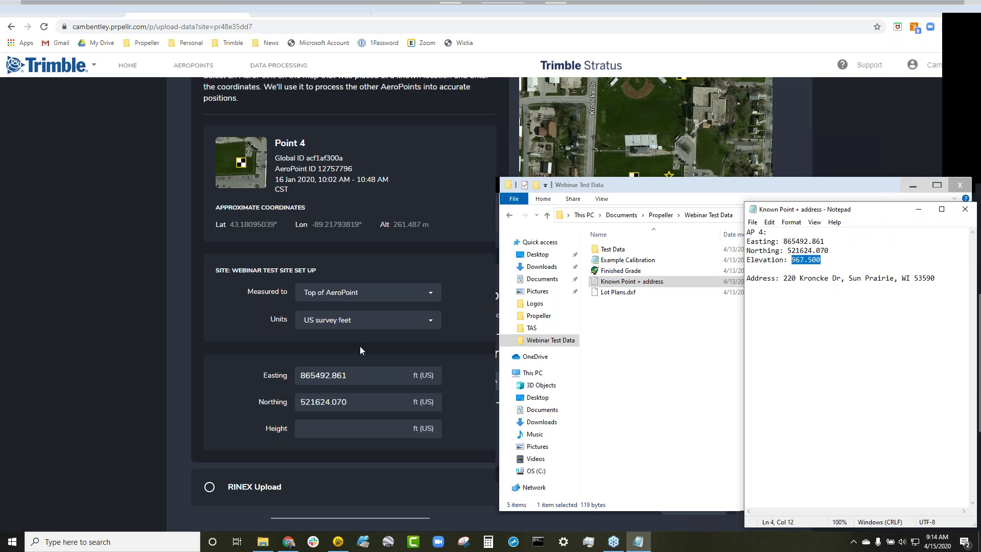
{"action": "left_click", "coordinate": [316, 435]}
{"action": "key", "text": "ctrl+v"}
{"action": "left_click", "coordinate": [565, 401]}
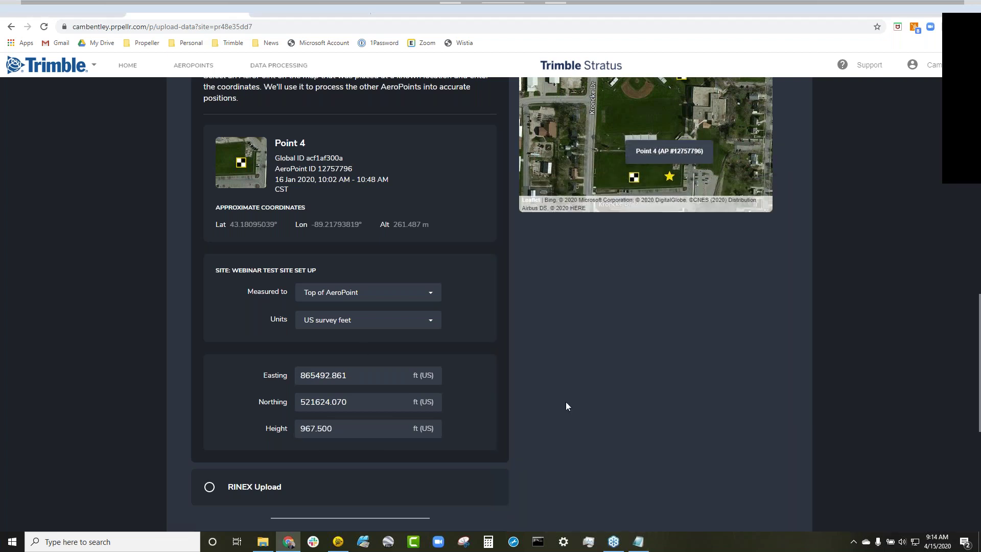
Enable the correction network for processing PPK data and save the ground control details.
{"action": "scroll", "coordinate": [573, 391], "scroll_direction": "down", "scroll_amount": 4}
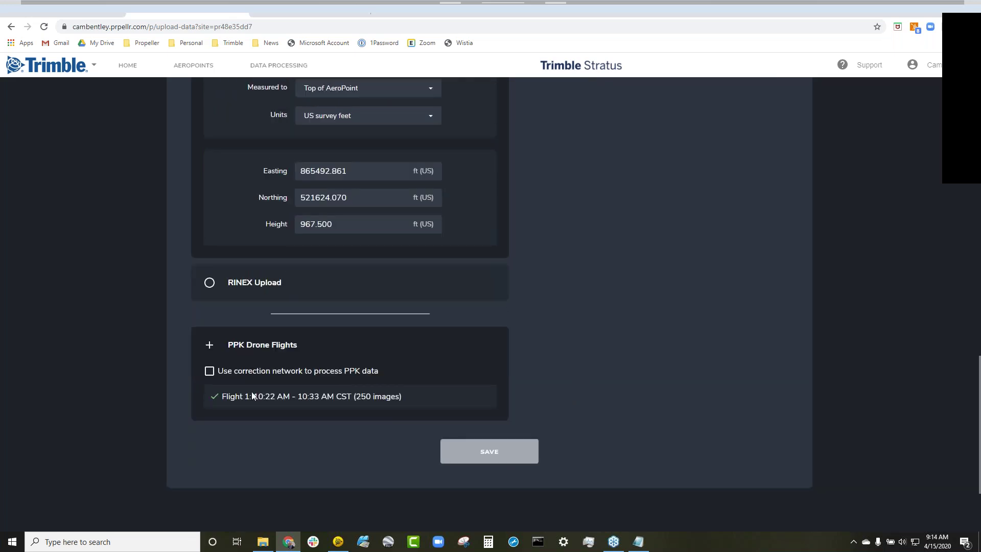
{"action": "left_click", "coordinate": [210, 371]}
{"action": "left_click", "coordinate": [481, 441]}
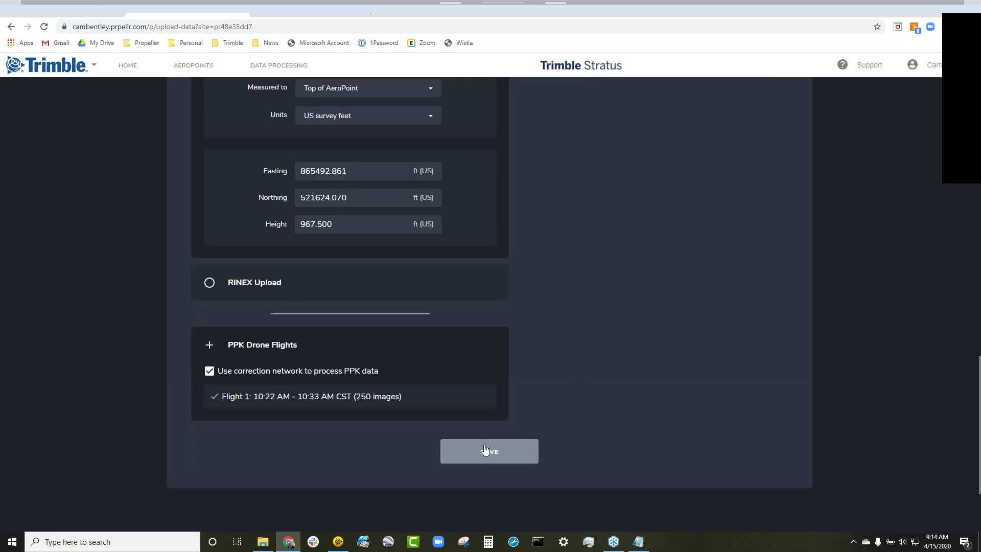
Exclude Point 1 from the submitted ground control points so it serves as a checkpoint, and continue to the outputs stage.
{"action": "scroll", "coordinate": [675, 391], "scroll_direction": "up", "scroll_amount": 2}
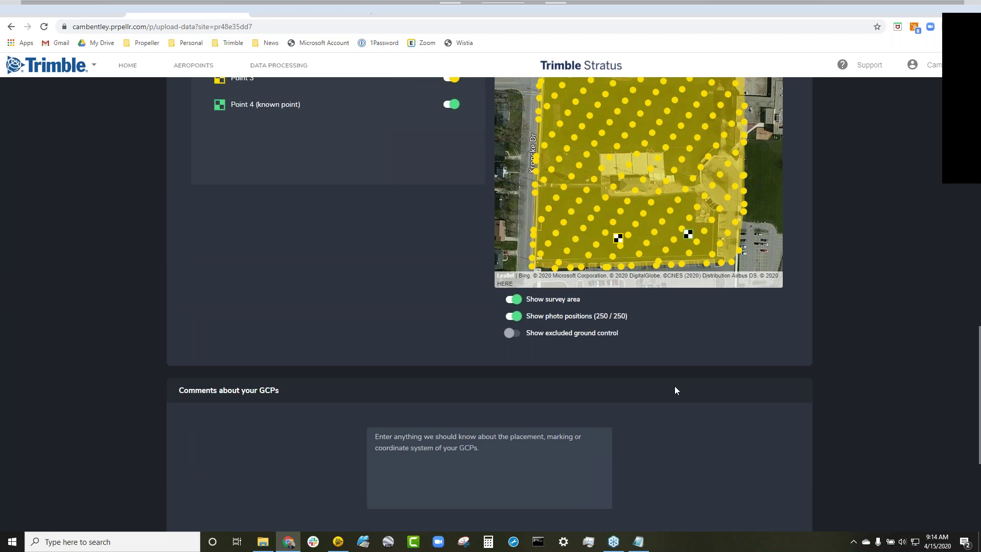
{"action": "scroll", "coordinate": [675, 390], "scroll_direction": "up", "scroll_amount": 3}
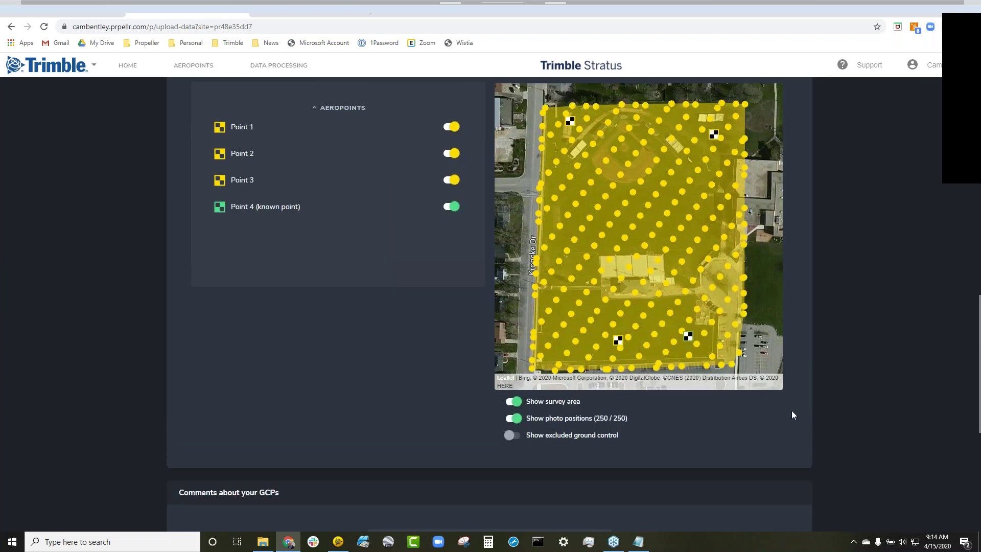
{"action": "scroll", "coordinate": [792, 414], "scroll_direction": "up", "scroll_amount": 1}
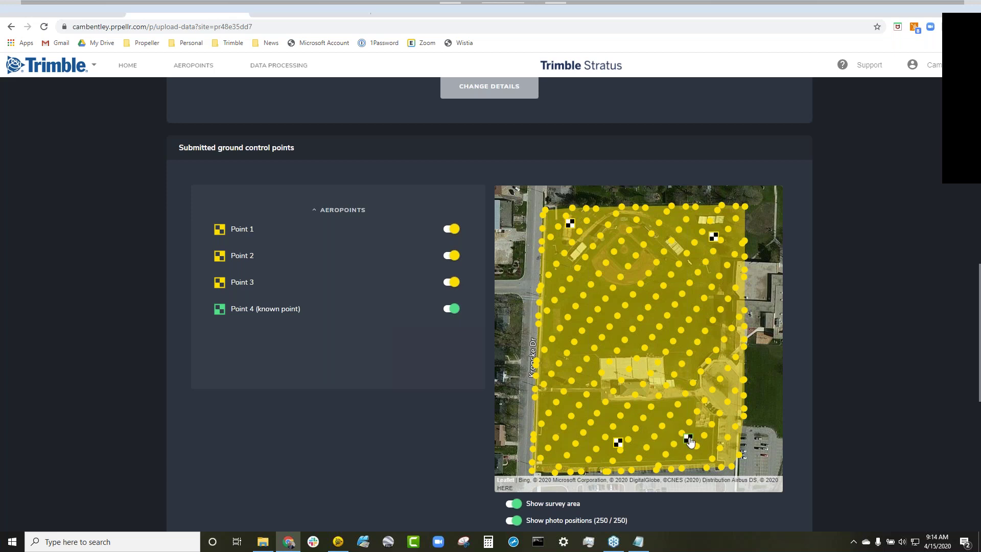
{"action": "left_click", "coordinate": [454, 230]}
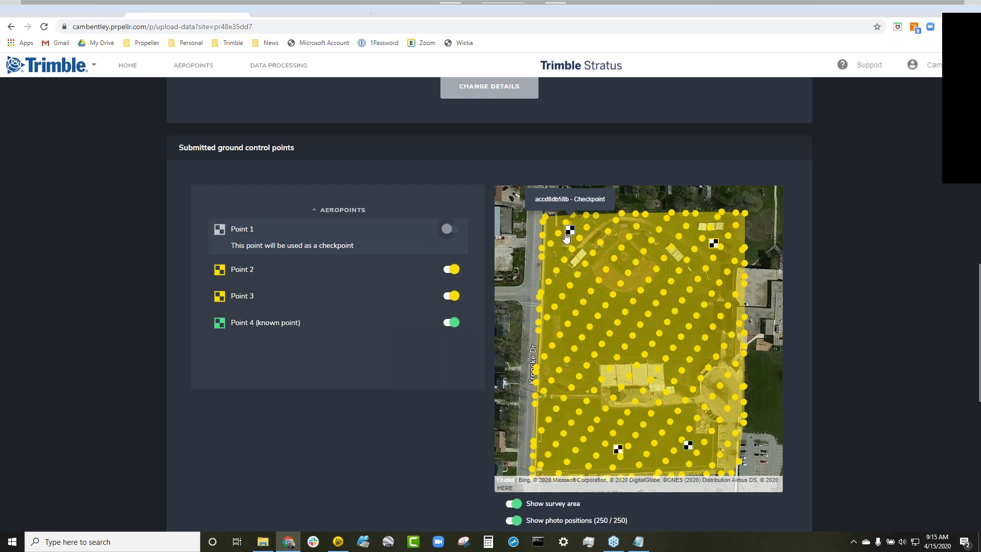
{"action": "scroll", "coordinate": [393, 400], "scroll_direction": "down", "scroll_amount": 5}
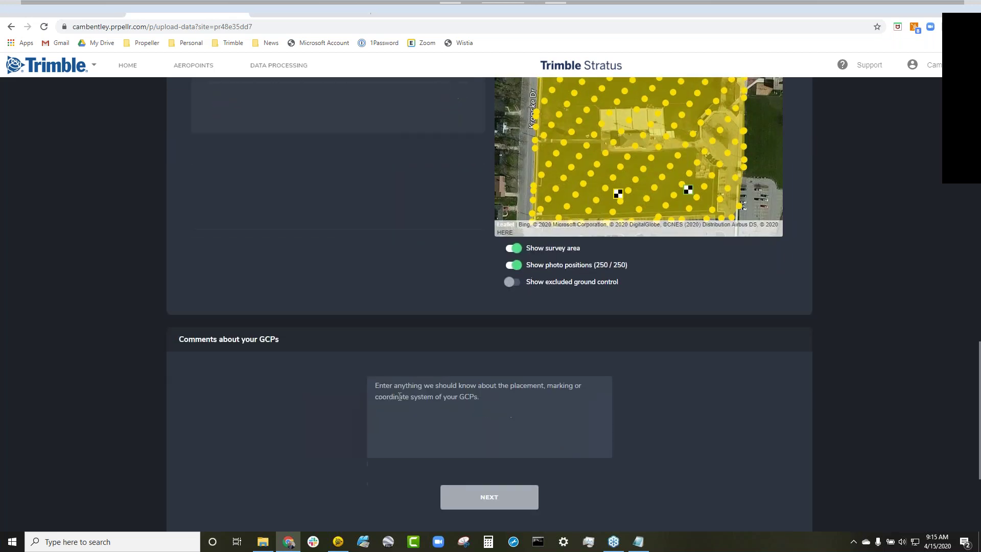
{"action": "scroll", "coordinate": [400, 397], "scroll_direction": "down", "scroll_amount": 1}
{"action": "left_click", "coordinate": [489, 446]}
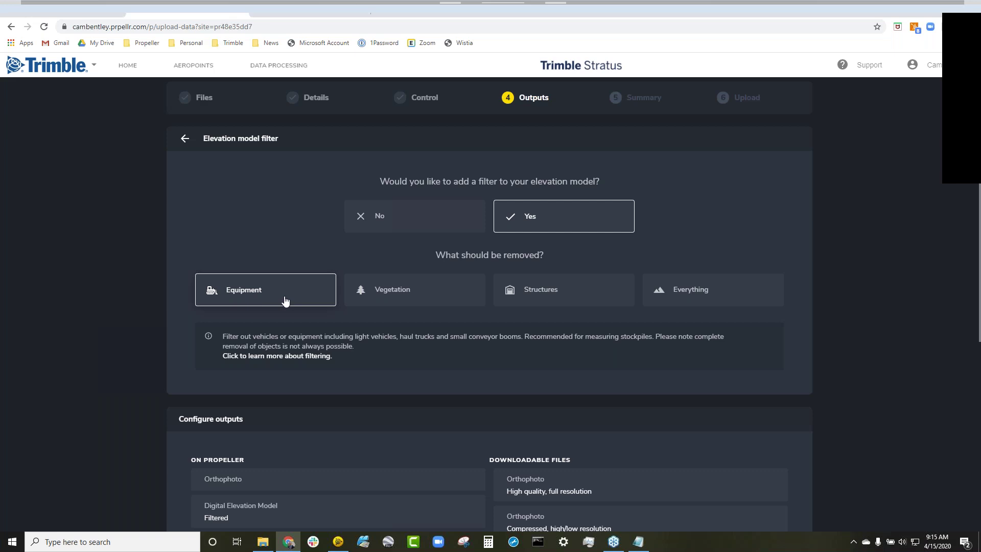
Add the Trimble TTM surface to the downloadable outputs and go on to review the submission summary.
{"action": "scroll", "coordinate": [342, 321], "scroll_direction": "down", "scroll_amount": 5}
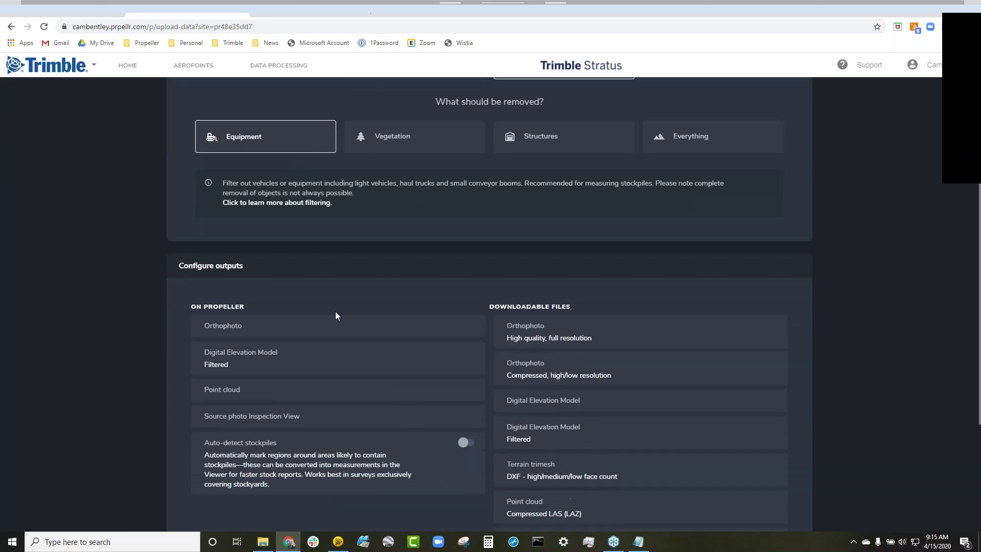
{"action": "scroll", "coordinate": [201, 186], "scroll_direction": "down", "scroll_amount": 1}
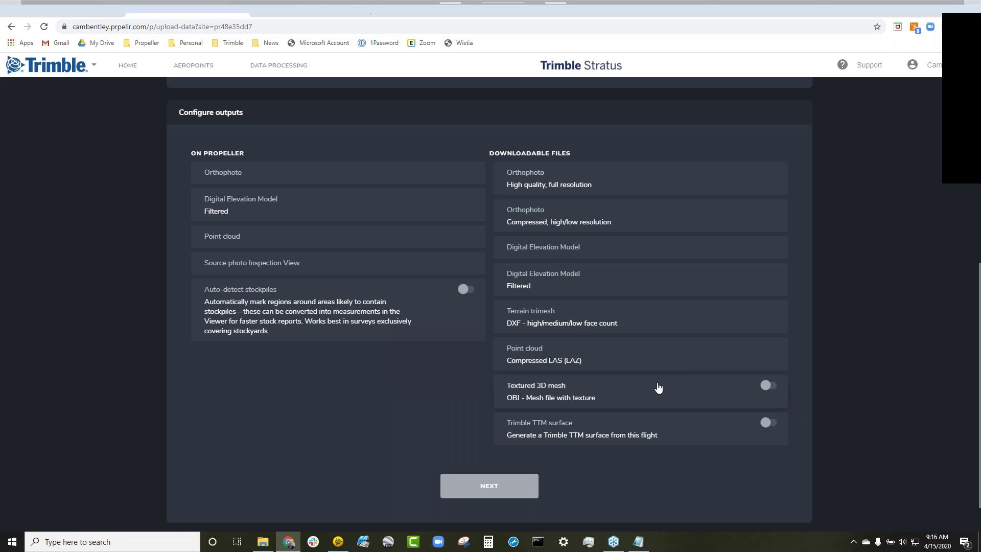
{"action": "left_click", "coordinate": [770, 425]}
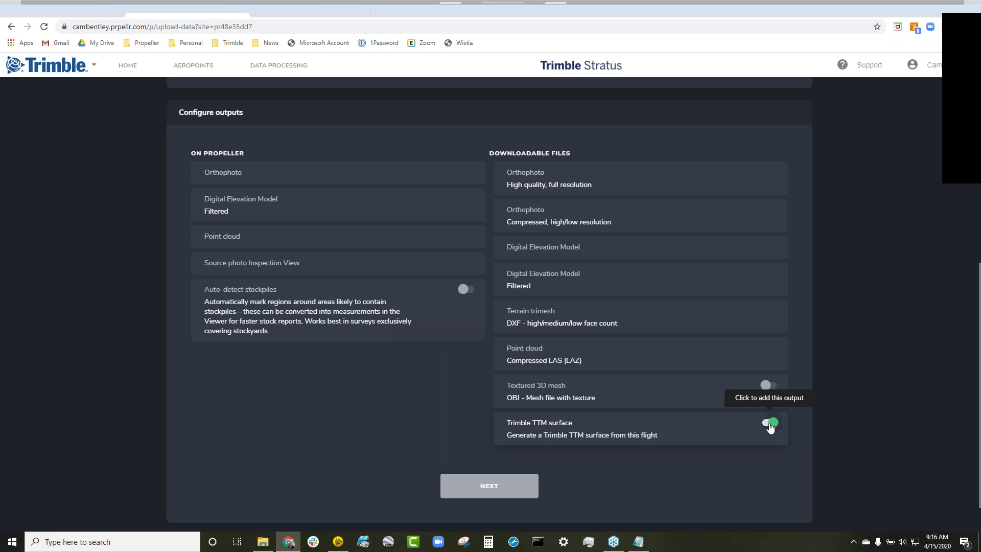
{"action": "left_click", "coordinate": [489, 487]}
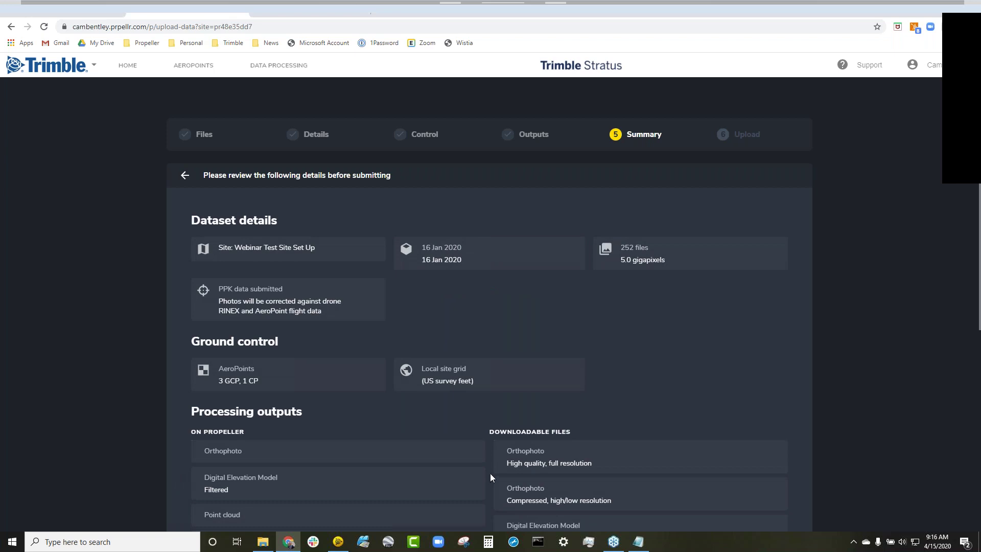
{"action": "scroll", "coordinate": [640, 171], "scroll_direction": "down", "scroll_amount": 2}
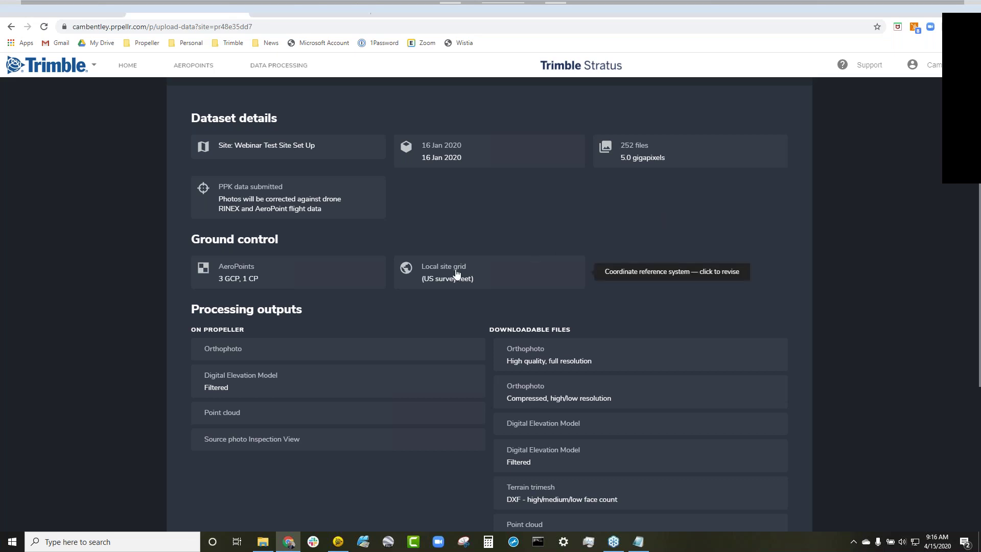
{"action": "scroll", "coordinate": [471, 283], "scroll_direction": "down", "scroll_amount": 2}
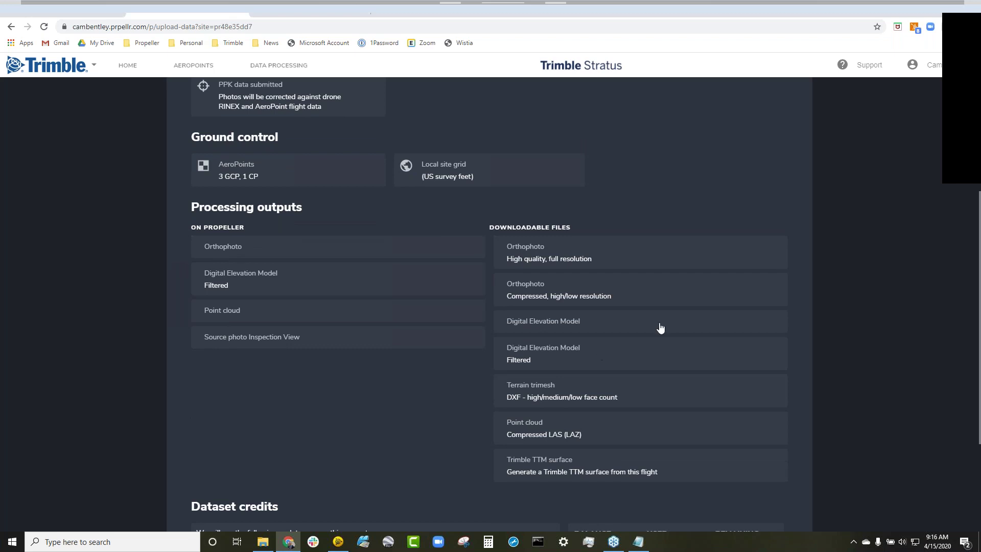
{"action": "scroll", "coordinate": [637, 397], "scroll_direction": "down", "scroll_amount": 2}
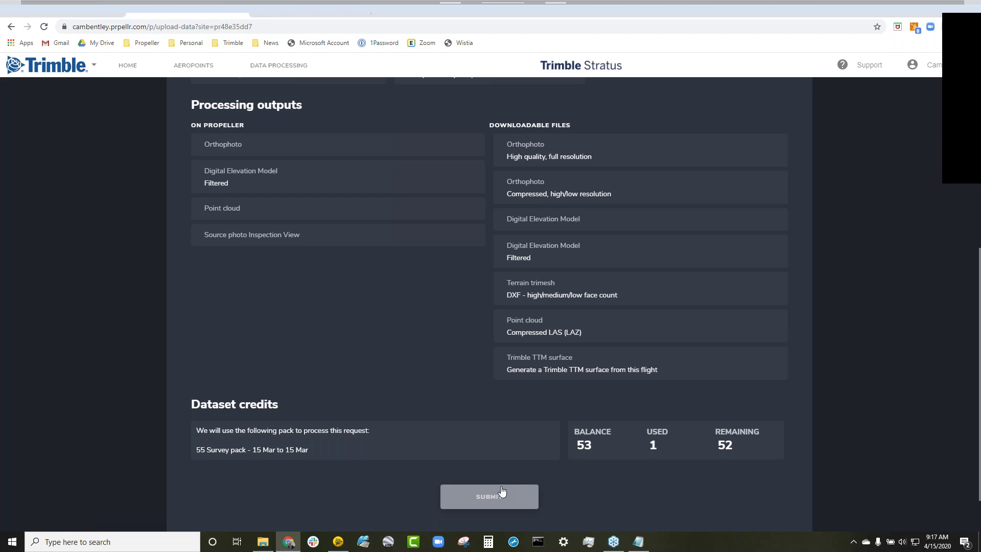
Switch to the Demo: Residential Build site and inspect its 24 Jan 2020 survey model in a tilted 3D view.
{"action": "left_click", "coordinate": [305, 10]}
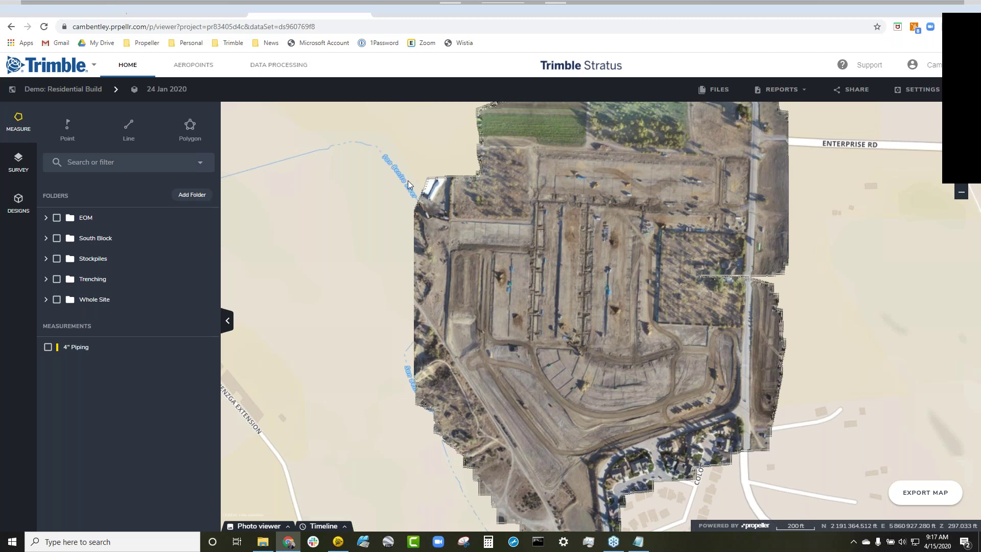
{"action": "scroll", "coordinate": [595, 279], "scroll_direction": "up", "scroll_amount": 2}
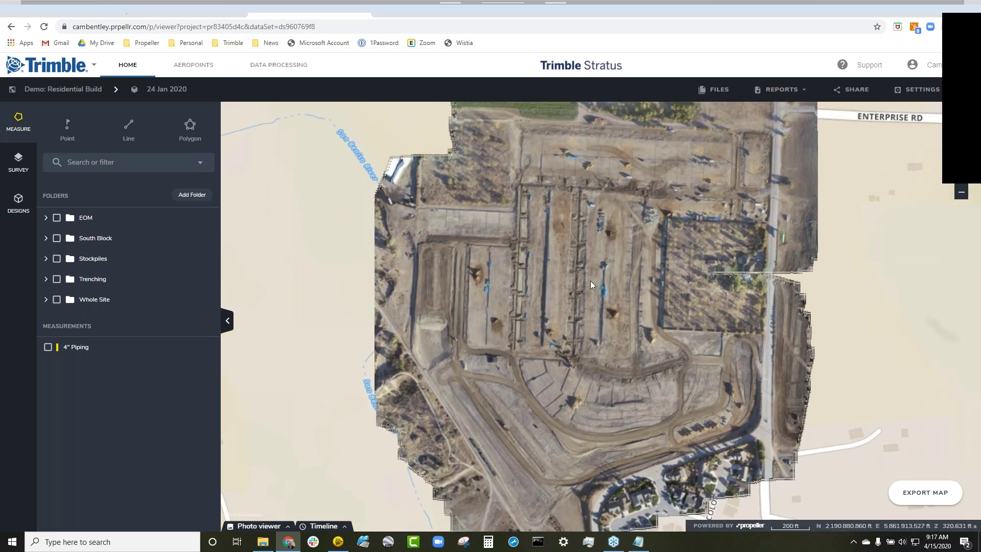
{"action": "middle_click_drag", "start_coordinate": [586, 297], "coordinate": [617, 225]}
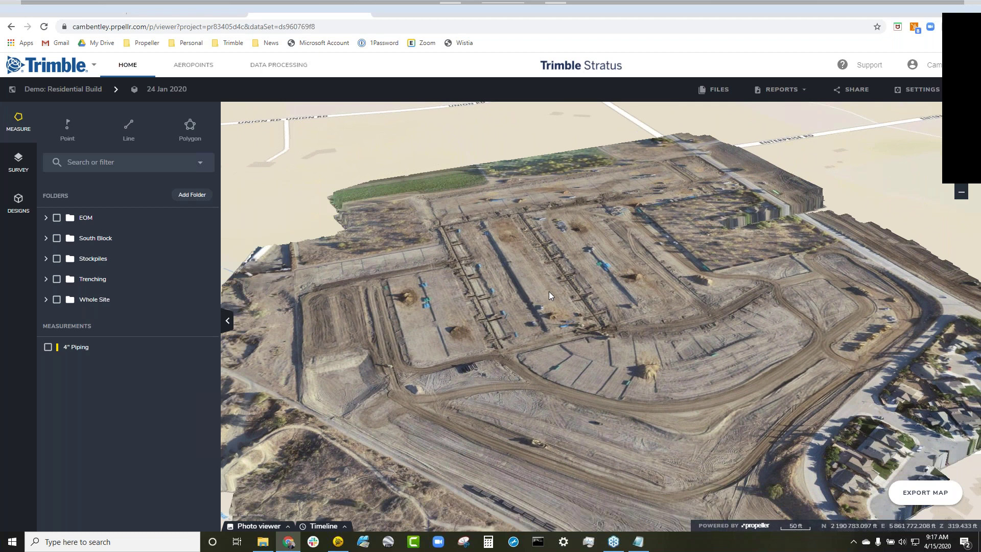
{"action": "scroll", "coordinate": [548, 302], "scroll_direction": "up", "scroll_amount": 3}
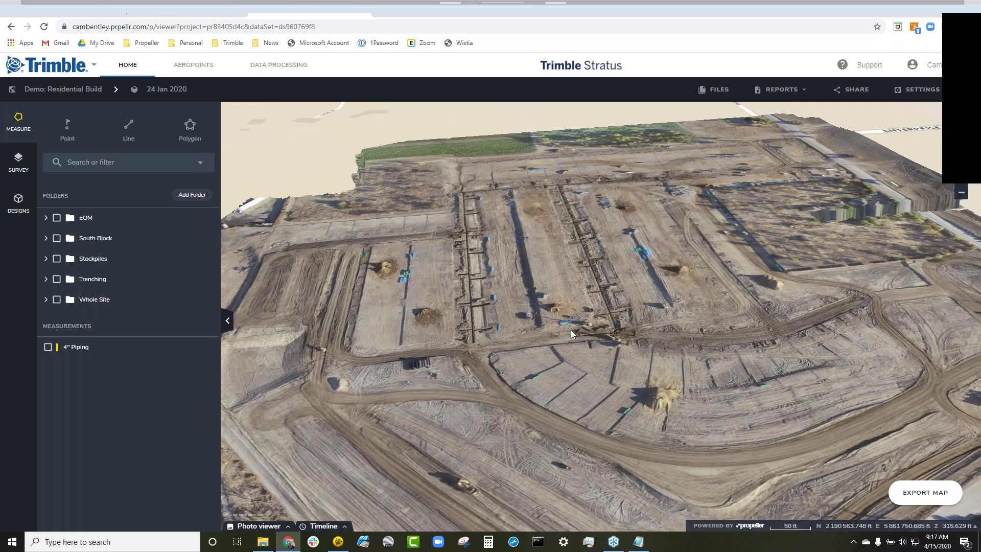
{"action": "scroll", "coordinate": [557, 327], "scroll_direction": "up", "scroll_amount": 3}
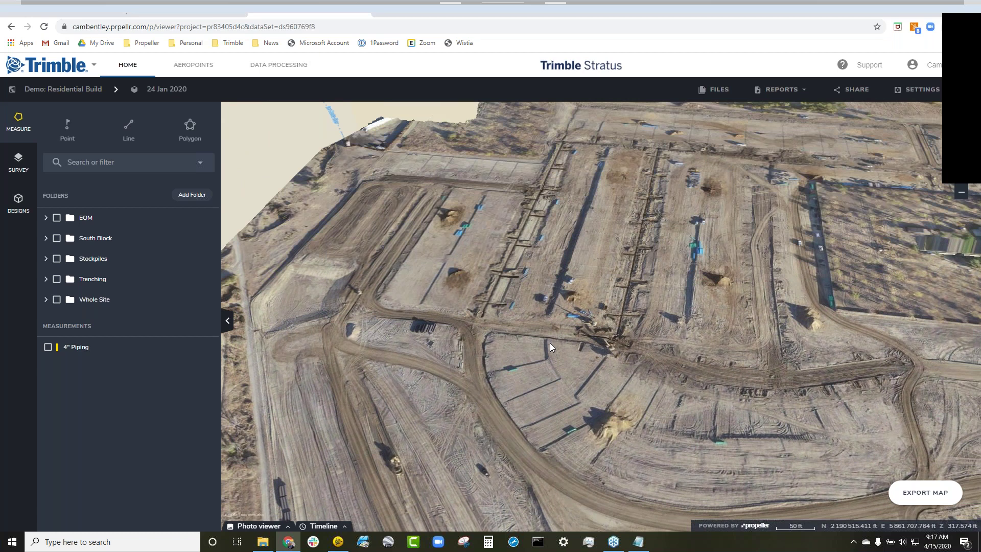
{"action": "scroll", "coordinate": [507, 277], "scroll_direction": "down", "scroll_amount": 2}
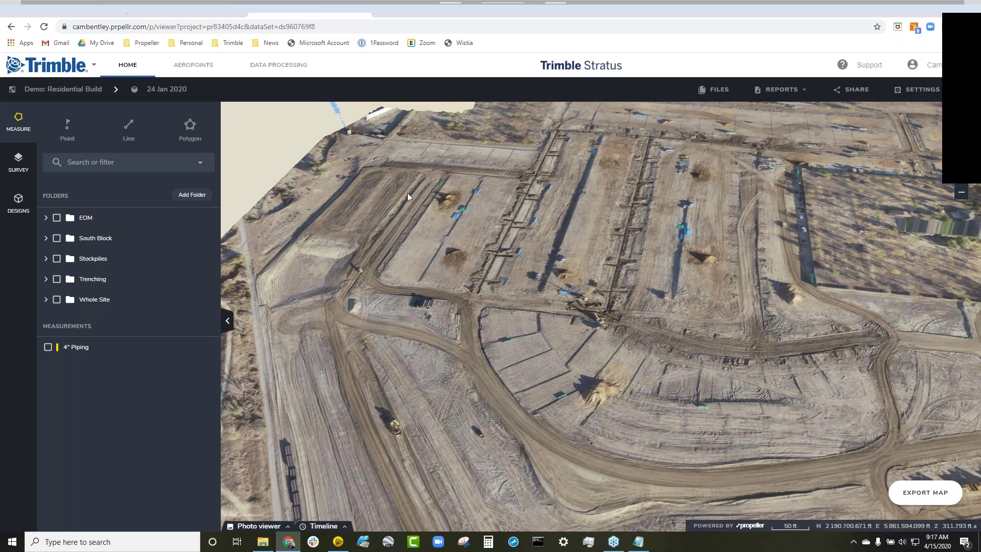
Look through the site's available datasets, including the 2019 datasets and the design surfaces, and close the list.
{"action": "left_click", "coordinate": [169, 89]}
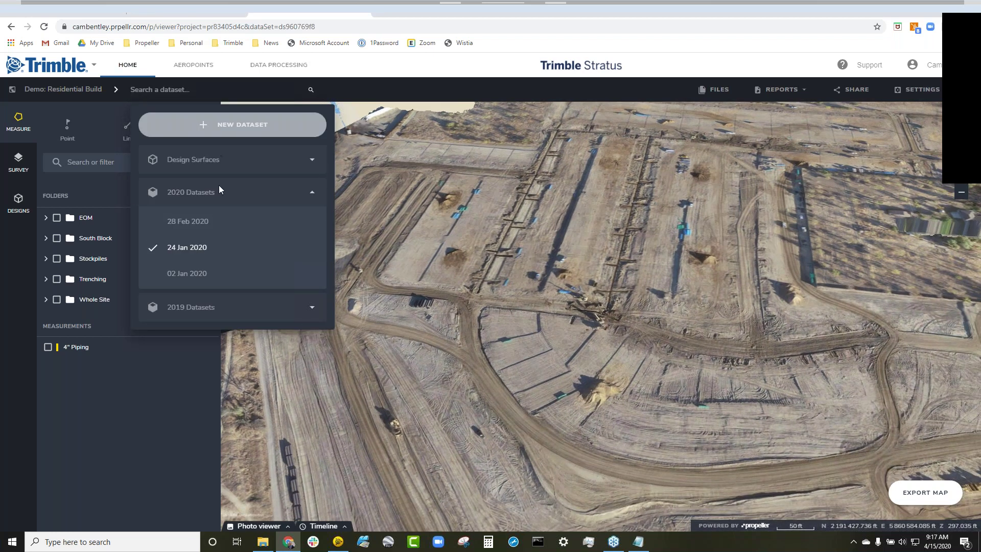
{"action": "left_click", "coordinate": [209, 307]}
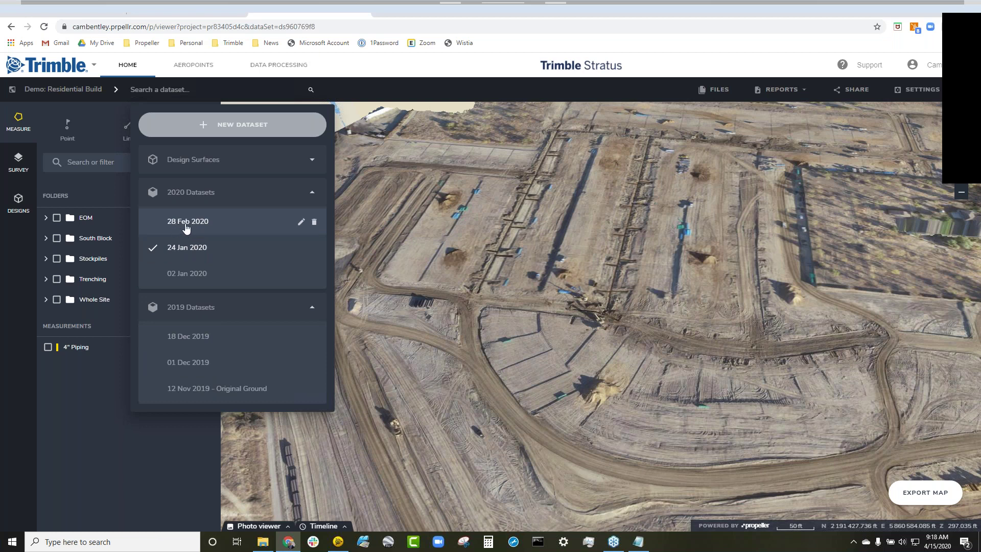
{"action": "left_click", "coordinate": [245, 163]}
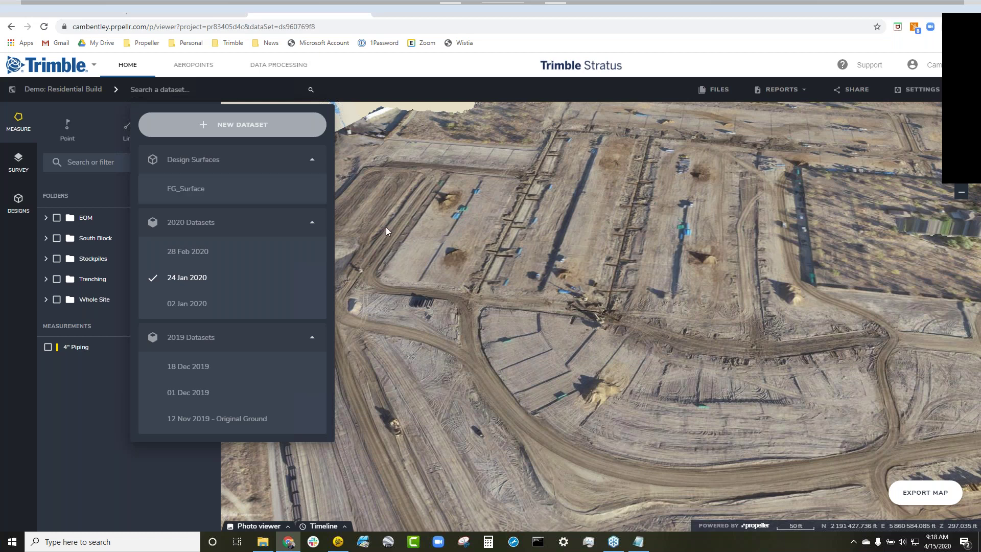
{"action": "left_click", "coordinate": [485, 283]}
Compare the site's imagery over the timeline between Jan 24, 2020 and Nov 12, 2019, return to Jan 24, 2020 and close the timeline.
{"action": "scroll", "coordinate": [508, 299], "scroll_direction": "down", "scroll_amount": 5}
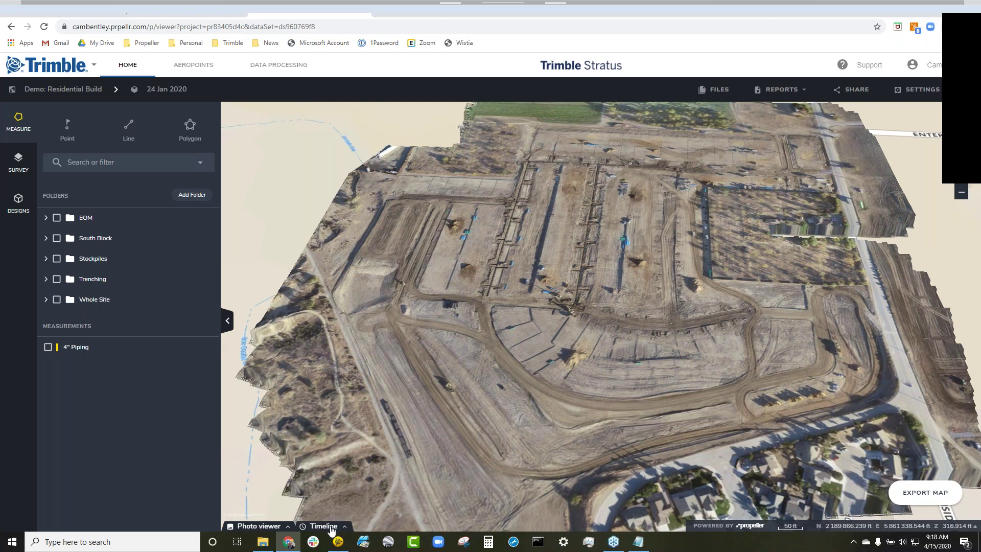
{"action": "left_click", "coordinate": [331, 526]}
{"action": "scroll", "coordinate": [622, 352], "scroll_direction": "up", "scroll_amount": 2}
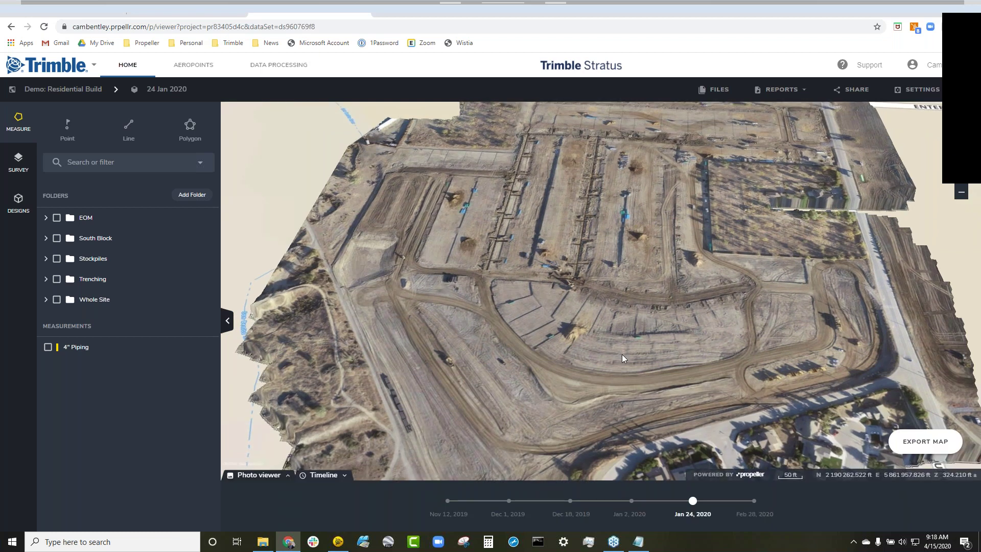
{"action": "scroll", "coordinate": [623, 379], "scroll_direction": "down", "scroll_amount": 2}
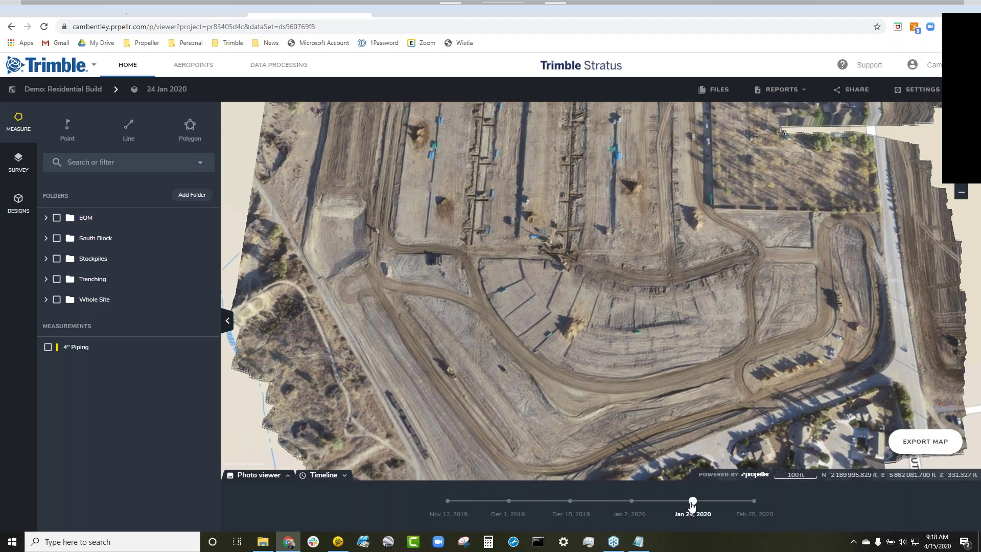
{"action": "left_click_drag", "start_coordinate": [690, 507], "coordinate": [448, 503]}
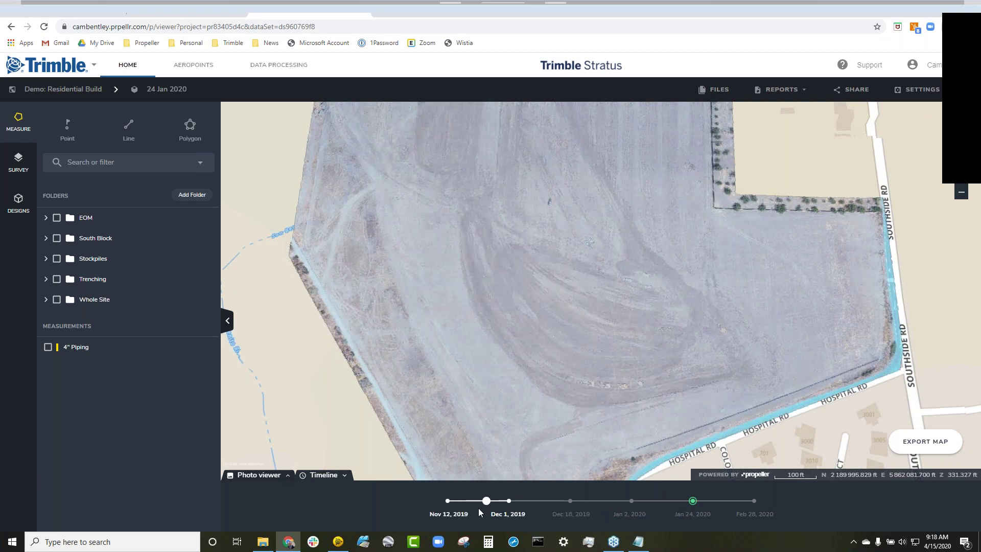
{"action": "scroll", "coordinate": [493, 347], "scroll_direction": "down", "scroll_amount": 2}
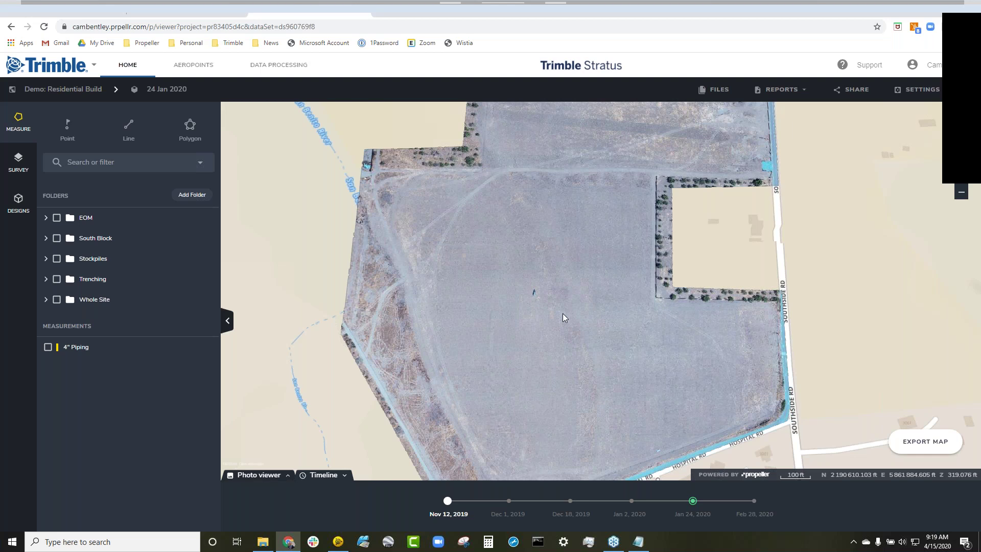
{"action": "left_click_drag", "start_coordinate": [448, 502], "coordinate": [693, 505]}
{"action": "left_click", "coordinate": [329, 478]}
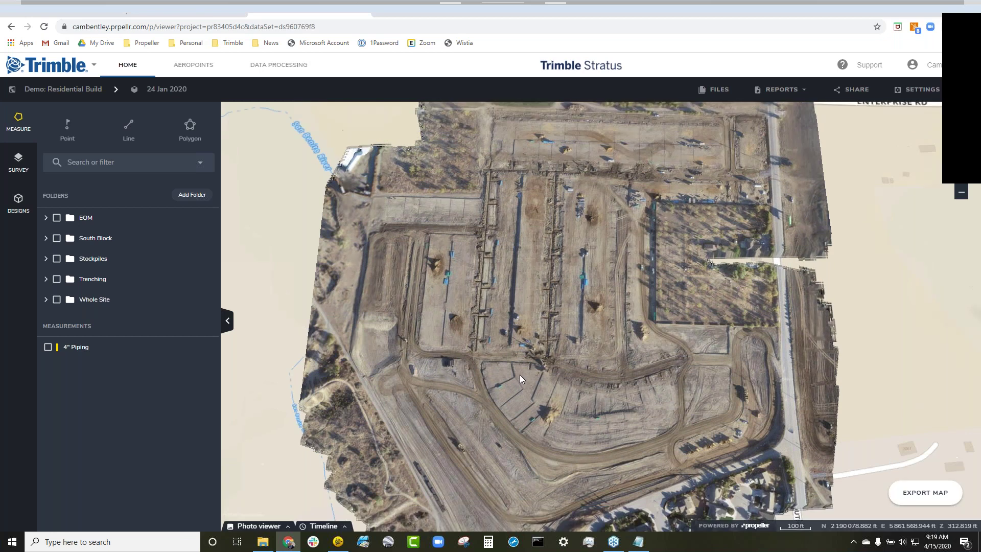
Display the FG.ttm surface from the Final Grade design folder over the 24 Jan 2020 survey.
{"action": "scroll", "coordinate": [563, 348], "scroll_direction": "up", "scroll_amount": 2}
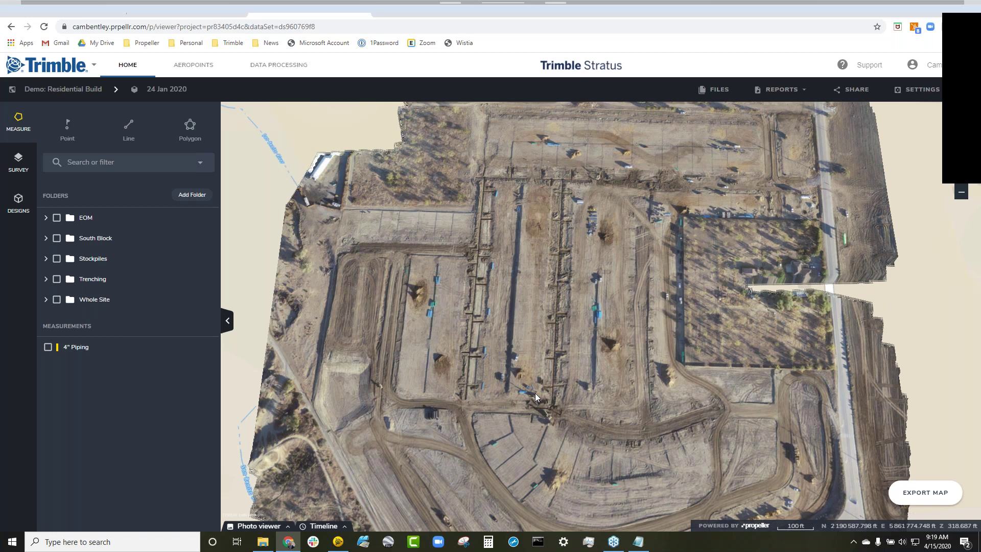
{"action": "left_click", "coordinate": [24, 203]}
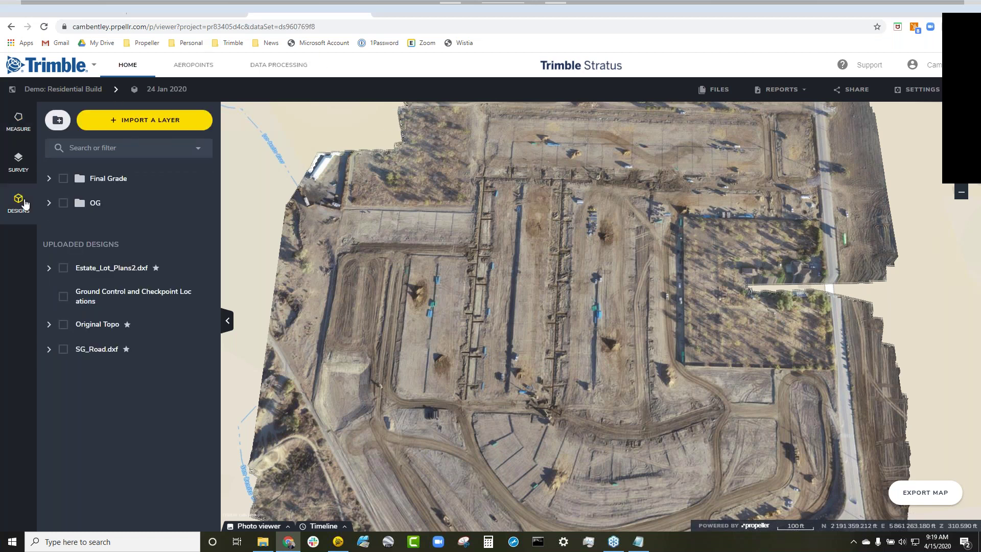
{"action": "left_click", "coordinate": [49, 180]}
{"action": "left_click", "coordinate": [72, 204]}
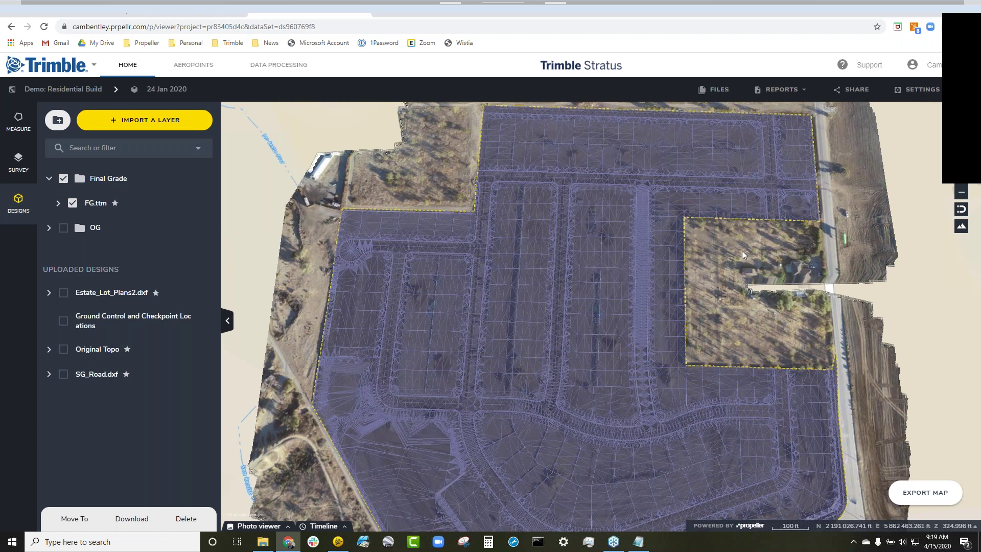
{"action": "scroll", "coordinate": [742, 250], "scroll_direction": "down", "scroll_amount": 1}
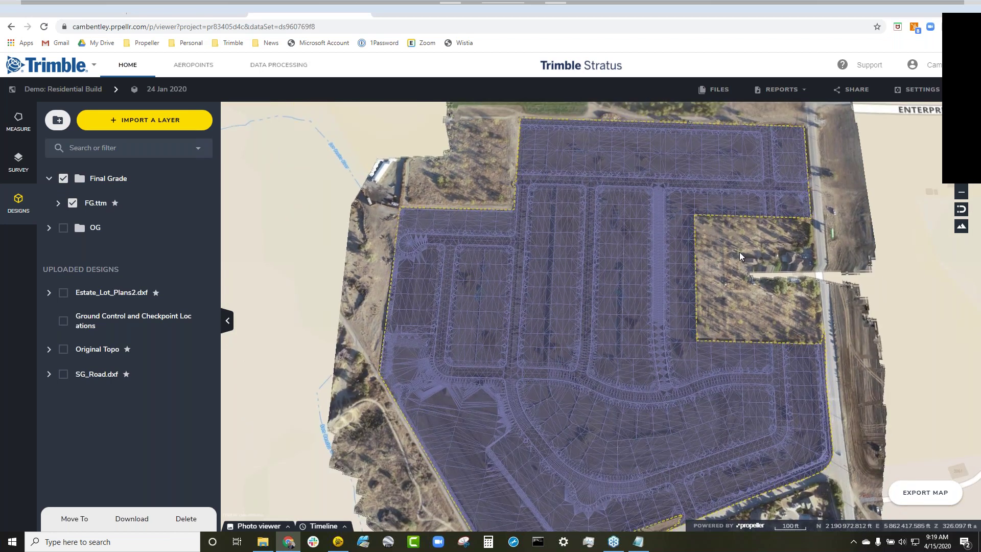
{"action": "left_click_drag", "start_coordinate": [740, 253], "coordinate": [740, 247]}
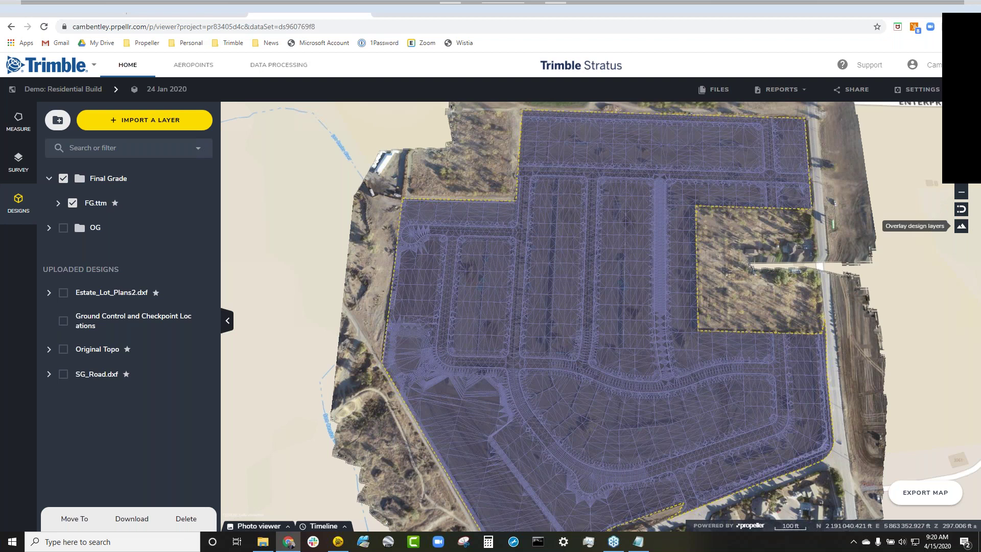
Switch the design layer overlay on and back off to compare the final grade with the terrain, and hide FG.ttm.
{"action": "left_click", "coordinate": [961, 228]}
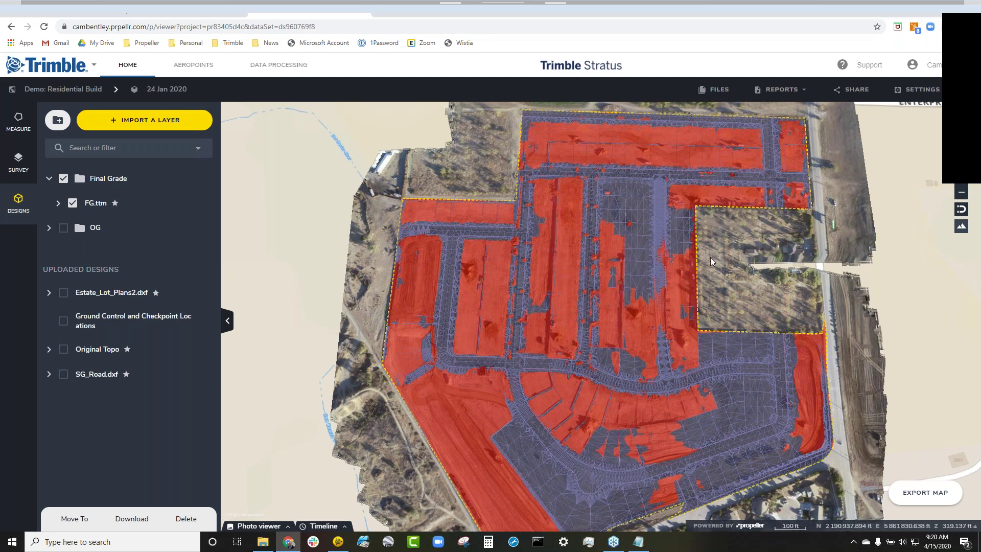
{"action": "left_click", "coordinate": [960, 228]}
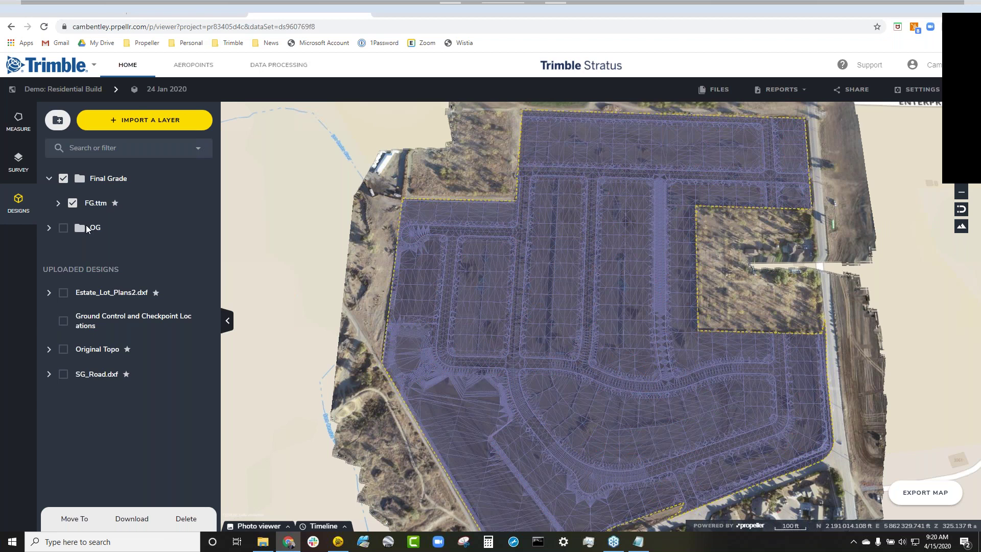
{"action": "left_click", "coordinate": [72, 204]}
Display the Estate_Lot_Plans2.dxf linework over the survey and examine how the lots and roads line up with the site.
{"action": "left_click", "coordinate": [63, 293]}
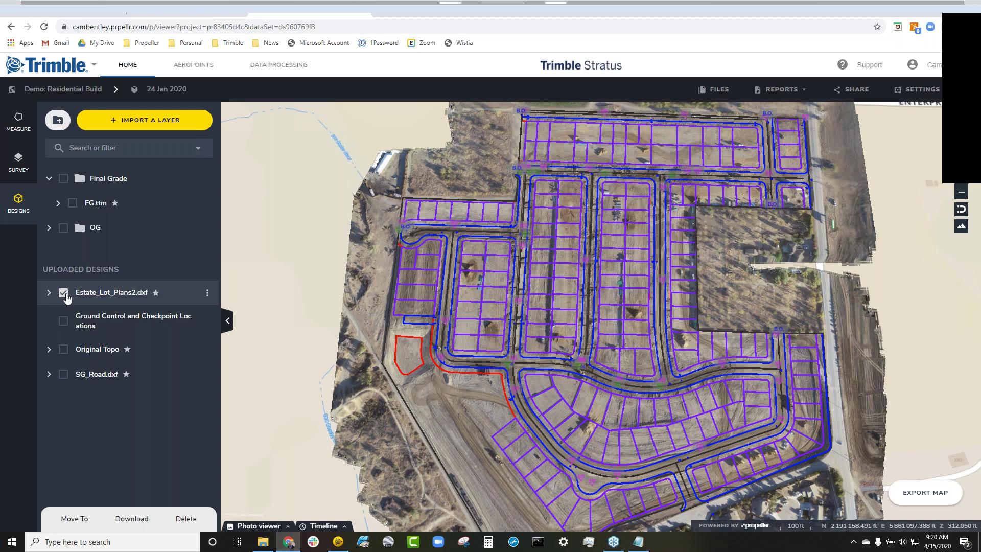
{"action": "left_click", "coordinate": [423, 366]}
{"action": "scroll", "coordinate": [594, 353], "scroll_direction": "up", "scroll_amount": 5}
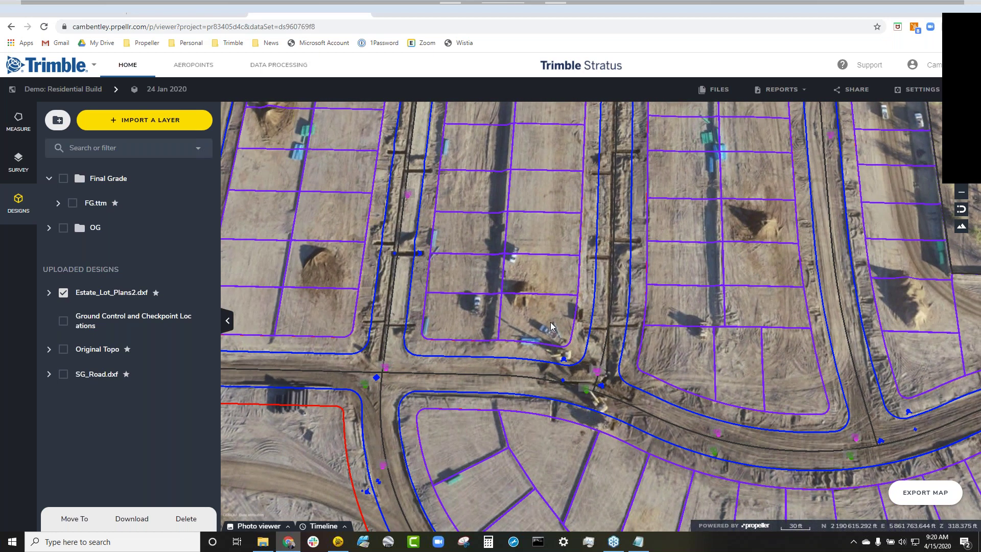
{"action": "scroll", "coordinate": [541, 388], "scroll_direction": "up", "scroll_amount": 1}
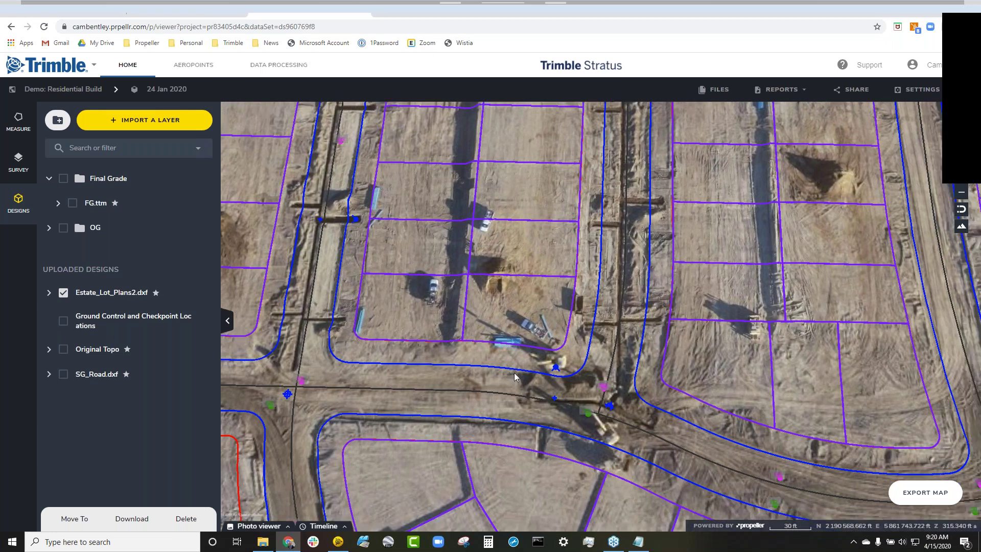
{"action": "scroll", "coordinate": [511, 373], "scroll_direction": "up", "scroll_amount": 1}
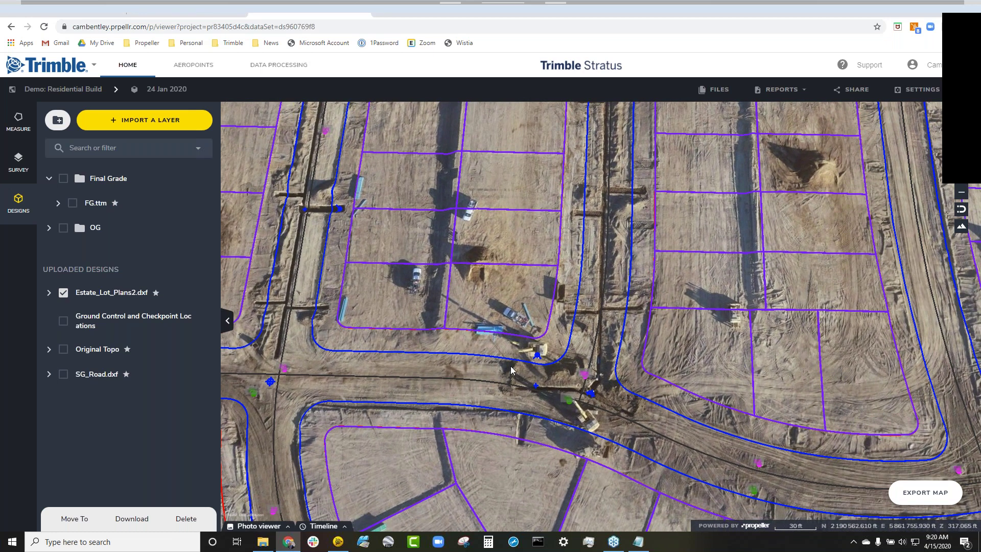
{"action": "scroll", "coordinate": [511, 370], "scroll_direction": "down", "scroll_amount": 3}
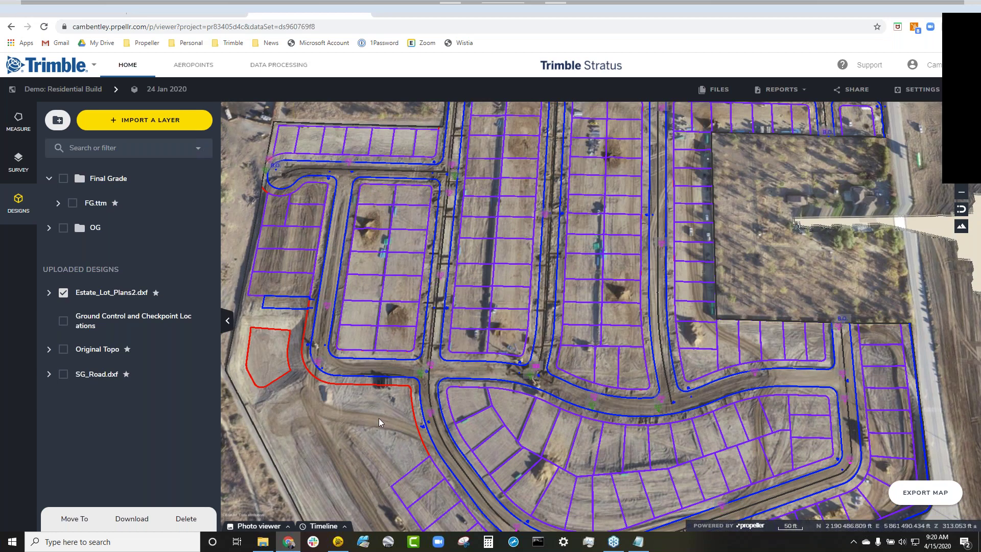
{"action": "scroll", "coordinate": [379, 418], "scroll_direction": "down", "scroll_amount": 3}
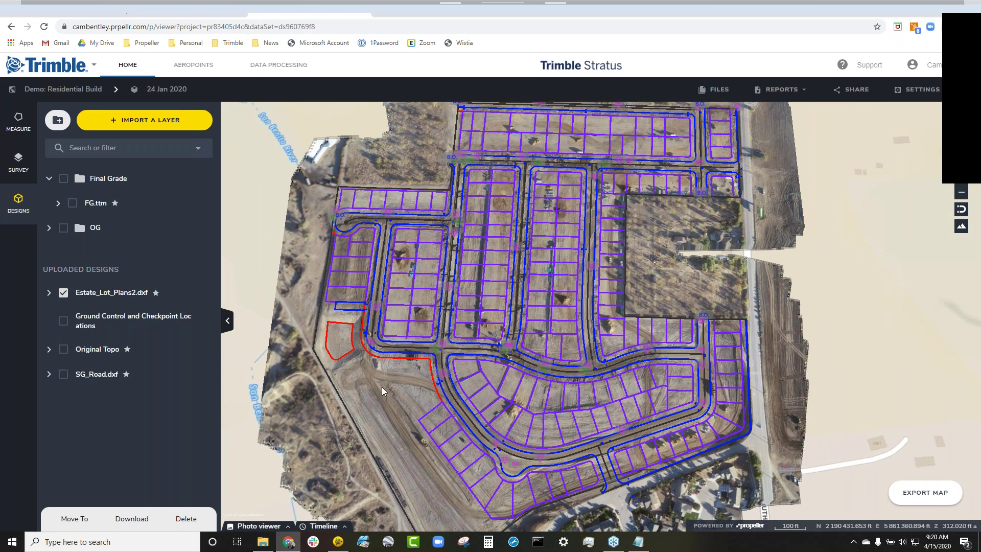
Convert the site's perimeter polyline from the lot plans into a measurement of type Compare to Previous Survey.
{"action": "left_click", "coordinate": [339, 399]}
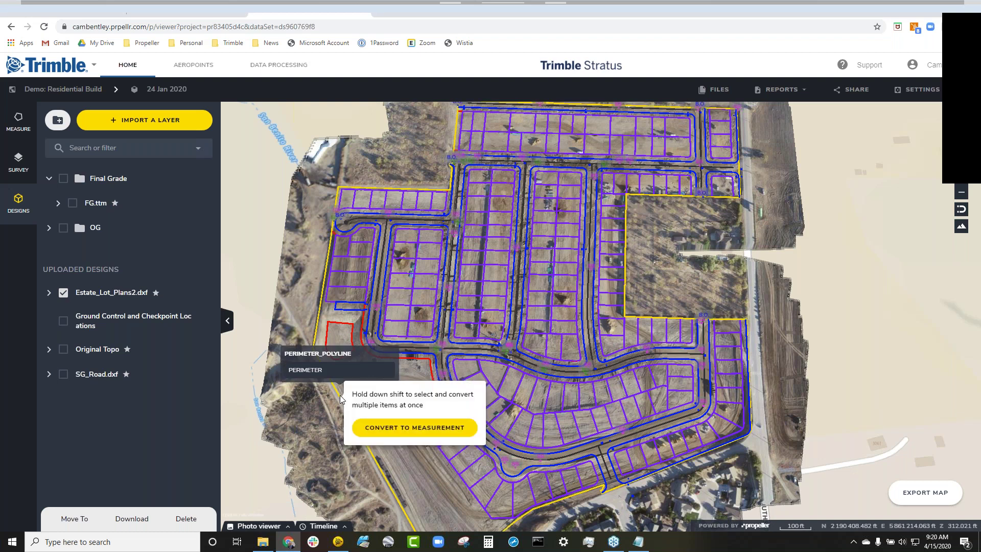
{"action": "left_click", "coordinate": [383, 427]}
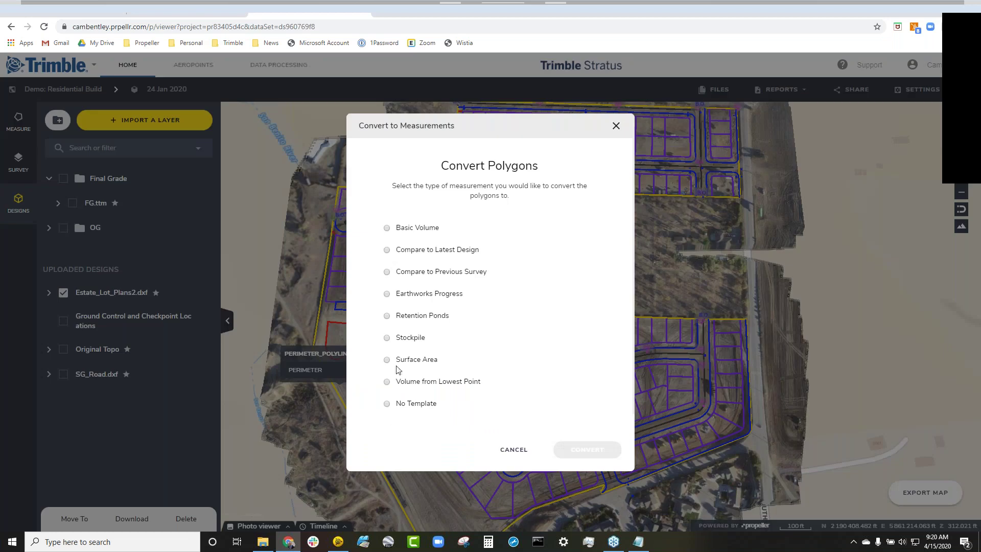
{"action": "left_click", "coordinate": [432, 272]}
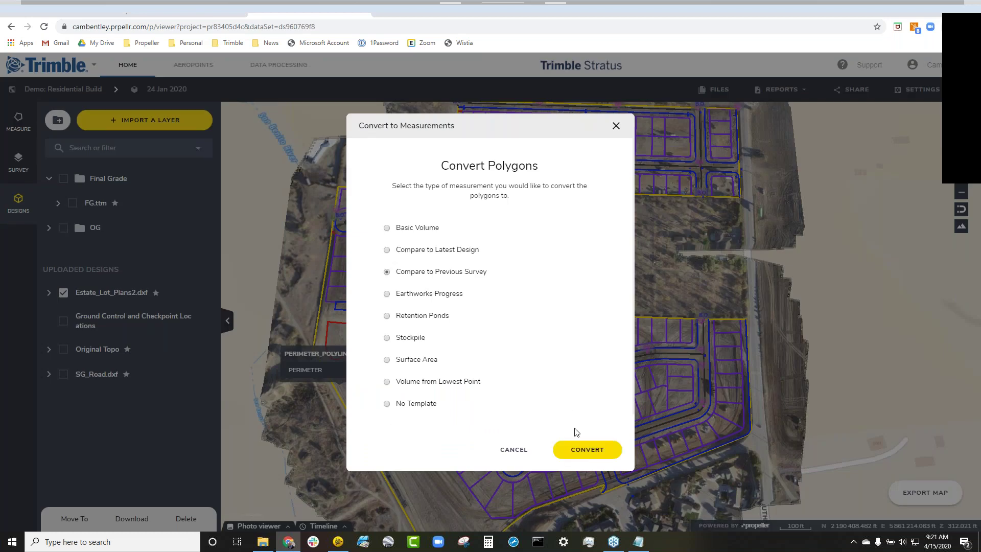
{"action": "left_click", "coordinate": [582, 453]}
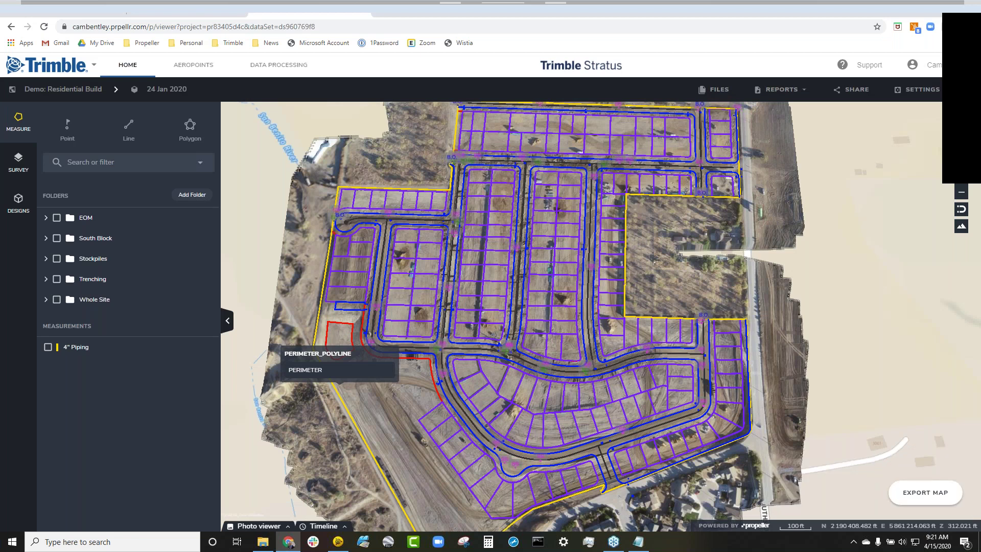
Hide the Estate_Lot_Plans2.dxf design and open the details of the new perimeter measurement.
{"action": "left_click", "coordinate": [18, 202]}
{"action": "left_click", "coordinate": [63, 268]}
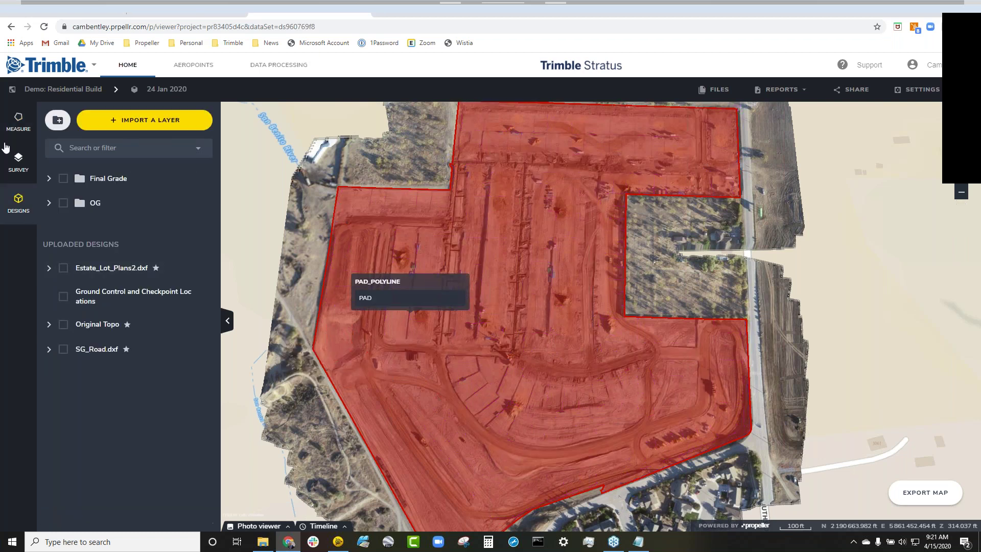
{"action": "left_click", "coordinate": [21, 131]}
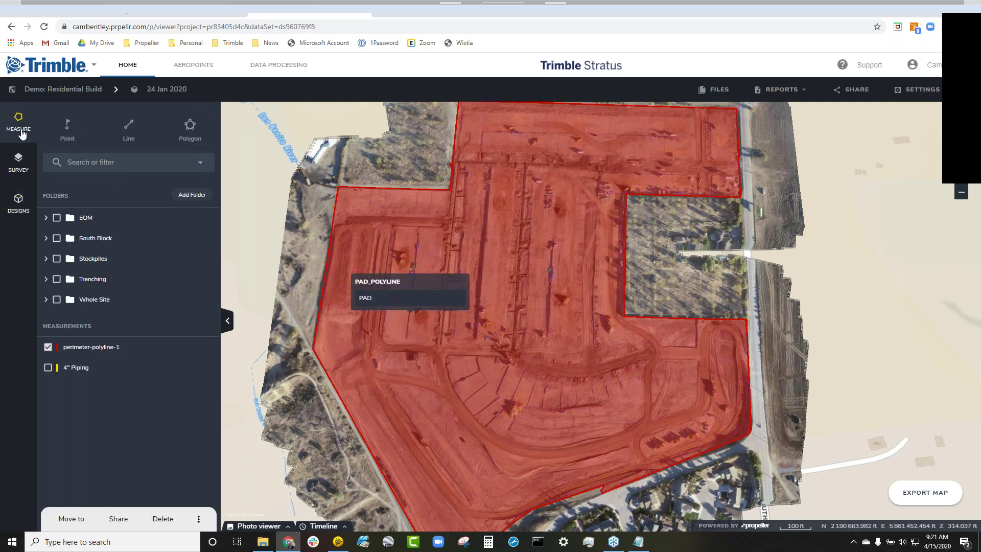
{"action": "left_click", "coordinate": [79, 350]}
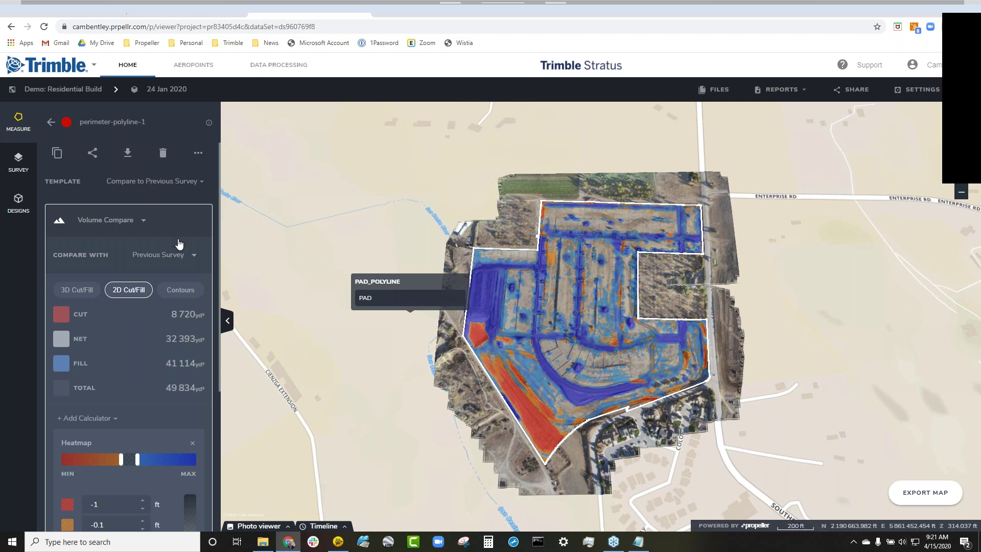
Set the perimeter measurement's volume comparison to the 18 Dec 2019 survey.
{"action": "left_click", "coordinate": [191, 257]}
{"action": "mouse_move", "coordinate": [201, 308]}
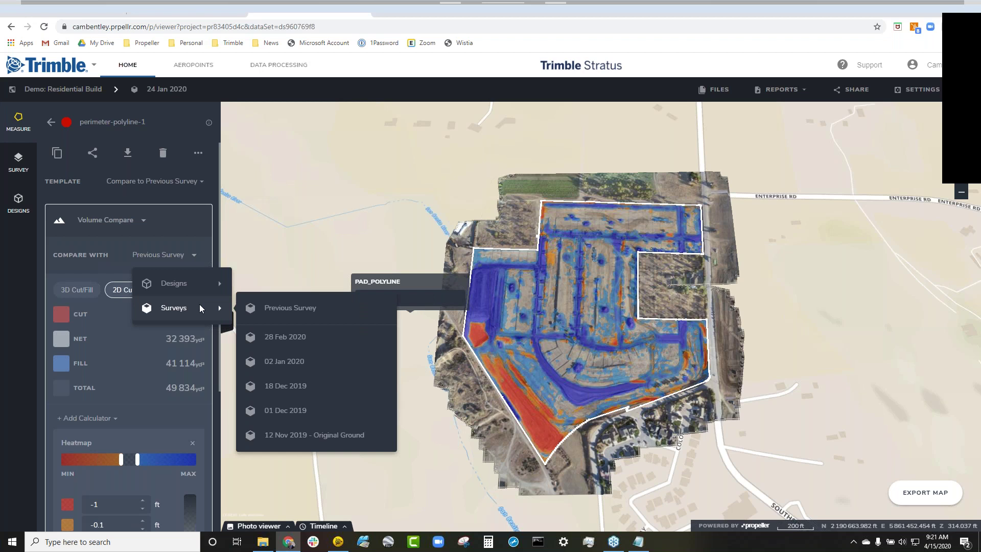
{"action": "left_click", "coordinate": [279, 388]}
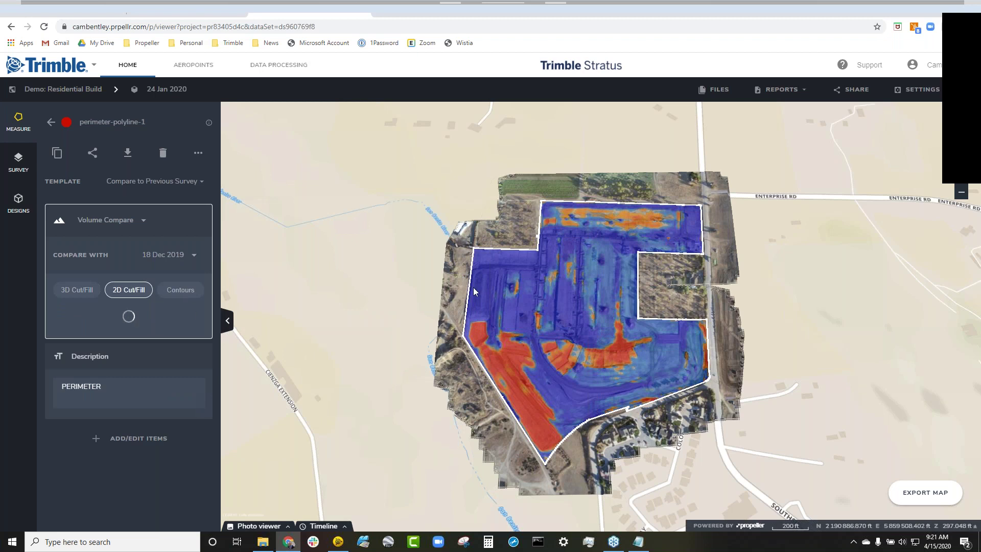
Examine the perimeter's 2D cut/fill heatmap, checking elevation differences at several spots and the heatmap's colour ranges.
{"action": "left_click", "coordinate": [497, 286]}
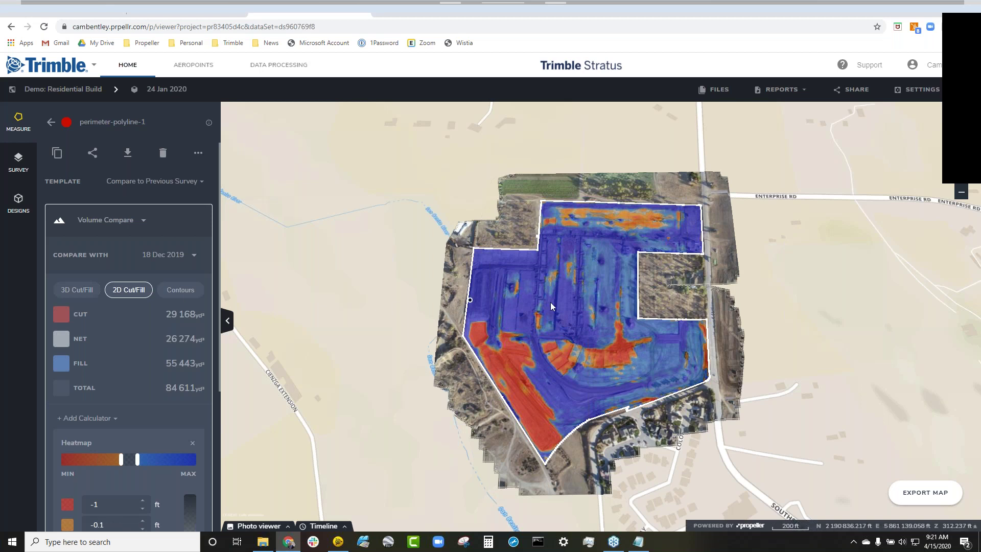
{"action": "scroll", "coordinate": [553, 302], "scroll_direction": "up", "scroll_amount": 2}
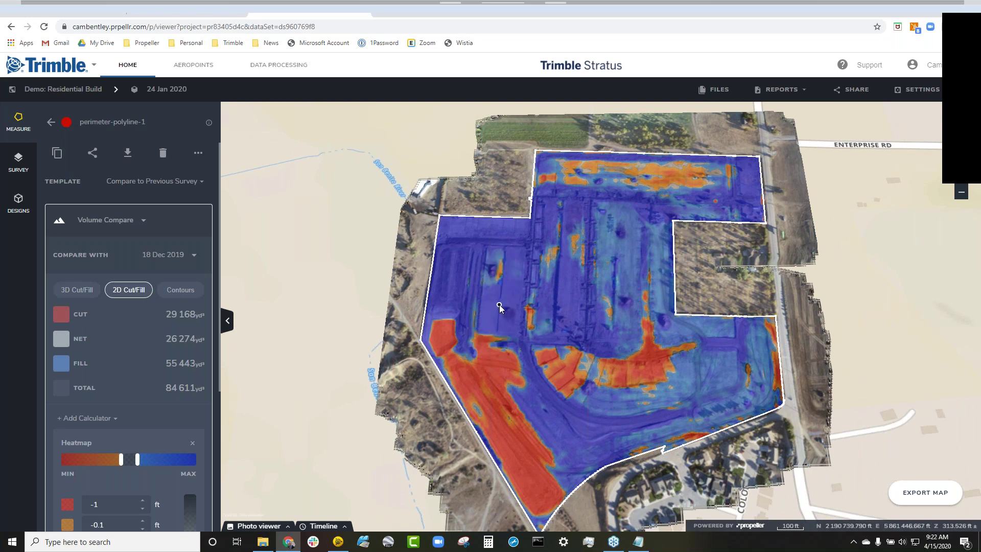
{"action": "mouse_move", "coordinate": [499, 304]}
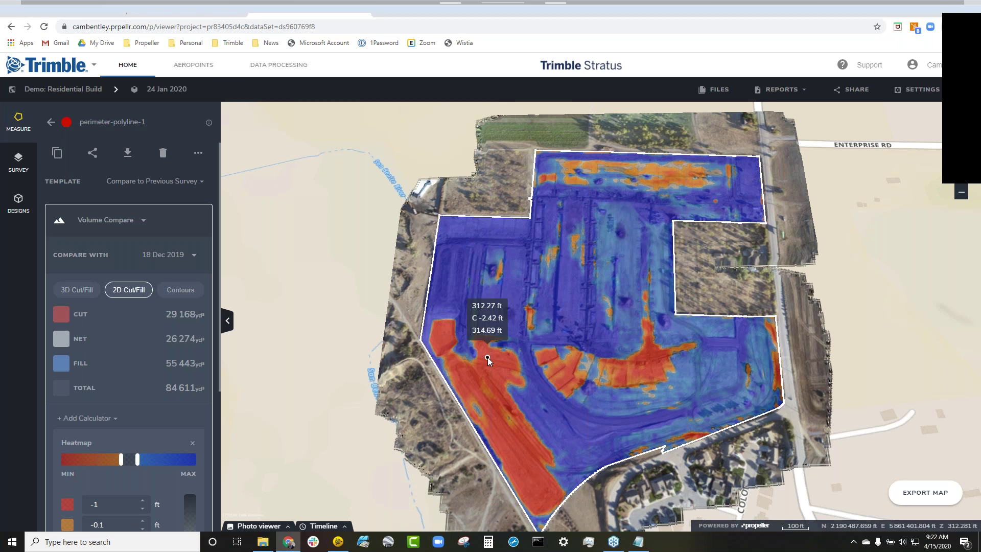
{"action": "scroll", "coordinate": [82, 386], "scroll_direction": "down", "scroll_amount": 2}
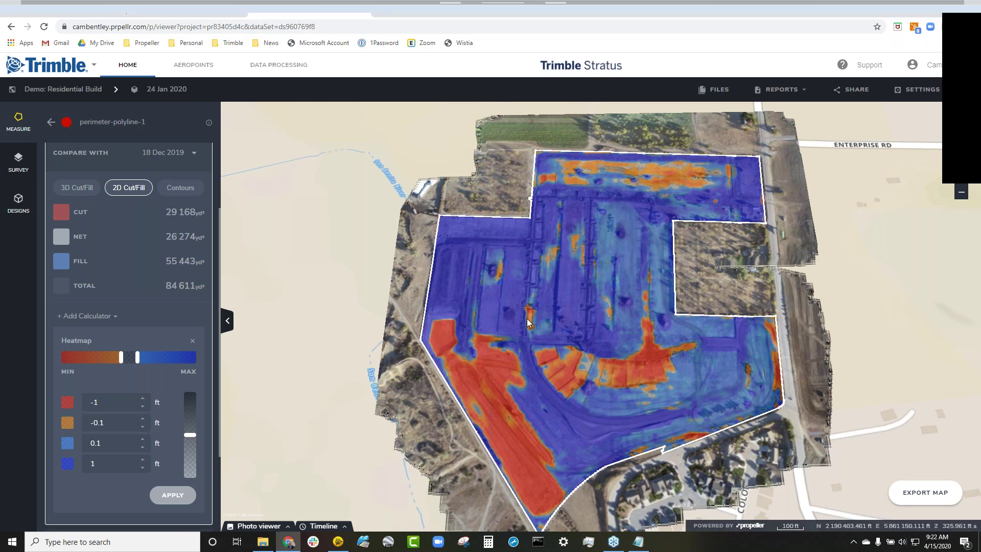
{"action": "mouse_move", "coordinate": [530, 309]}
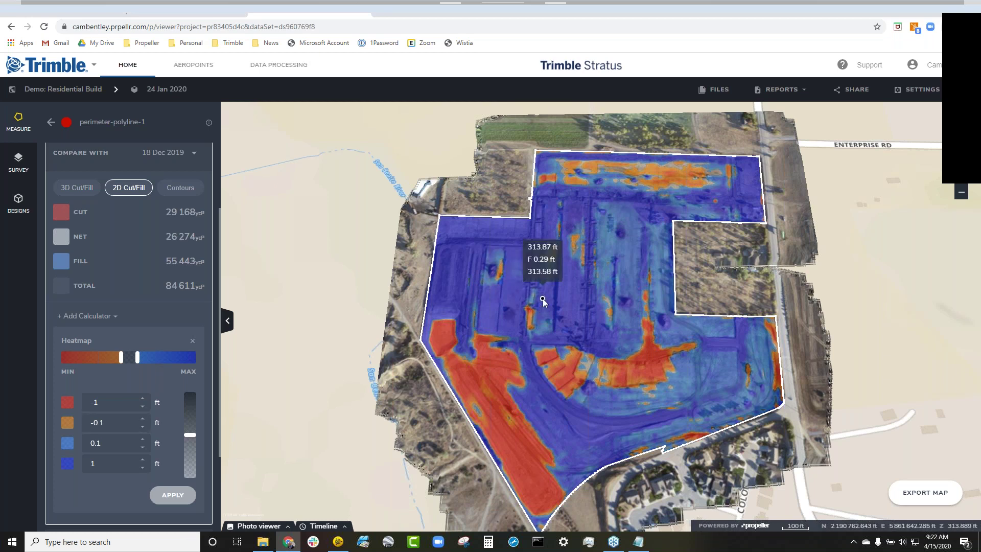
Set the perimeter measurement's volume comparison to the FG_Surface design and check elevation differences at spots on the heatmap.
{"action": "scroll", "coordinate": [133, 282], "scroll_direction": "up", "scroll_amount": 2}
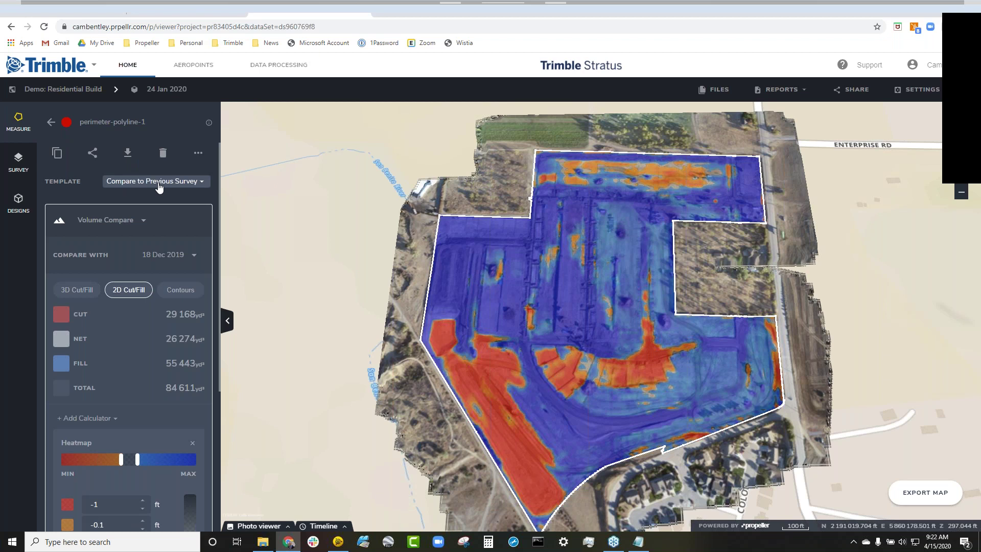
{"action": "left_click", "coordinate": [184, 256]}
{"action": "mouse_move", "coordinate": [191, 291]}
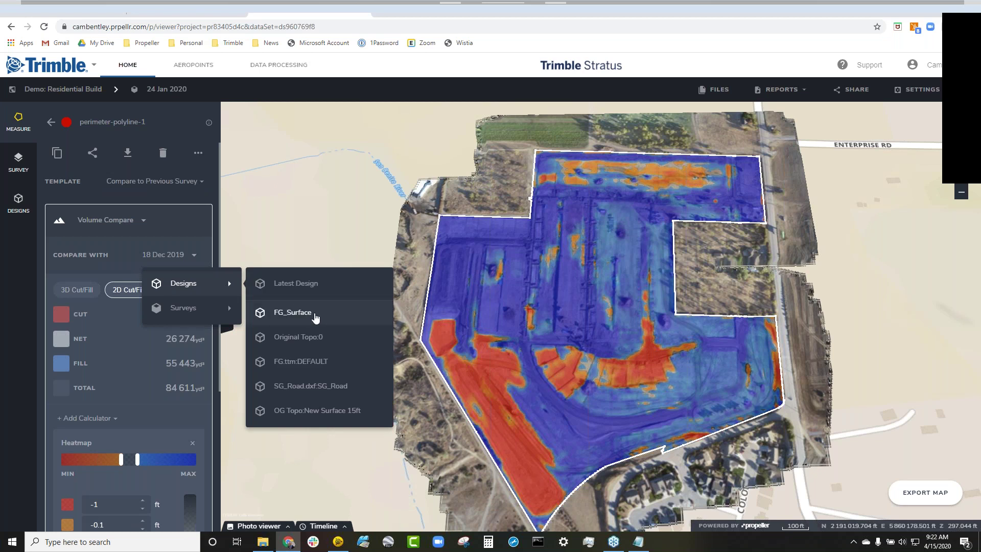
{"action": "left_click", "coordinate": [293, 313]}
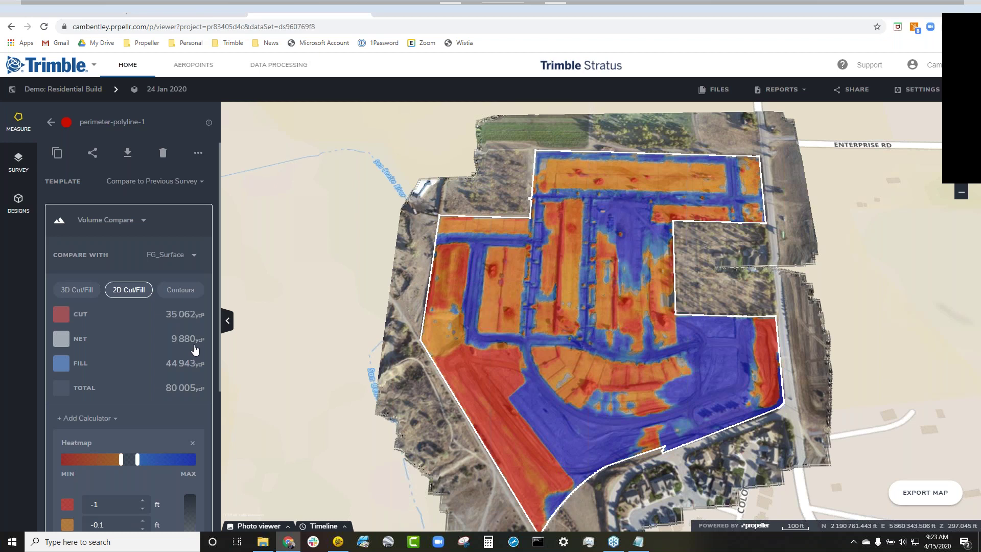
{"action": "scroll", "coordinate": [529, 357], "scroll_direction": "up", "scroll_amount": 2}
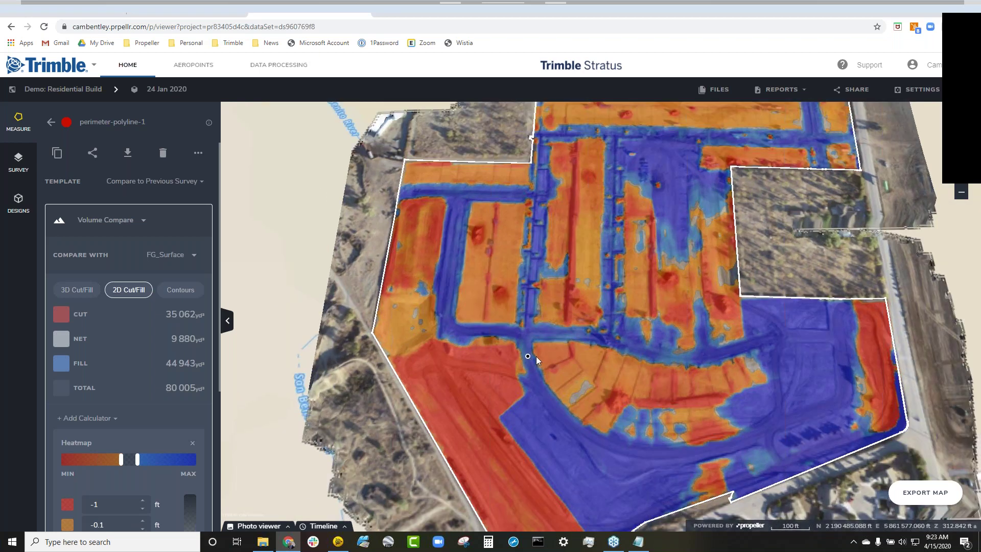
{"action": "scroll", "coordinate": [559, 353], "scroll_direction": "up", "scroll_amount": 2}
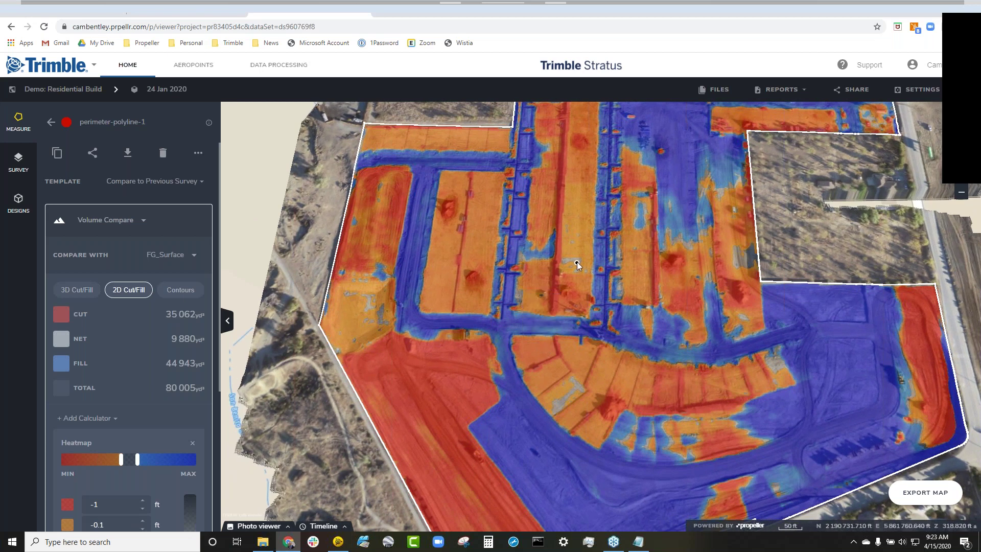
{"action": "mouse_move", "coordinate": [577, 262]}
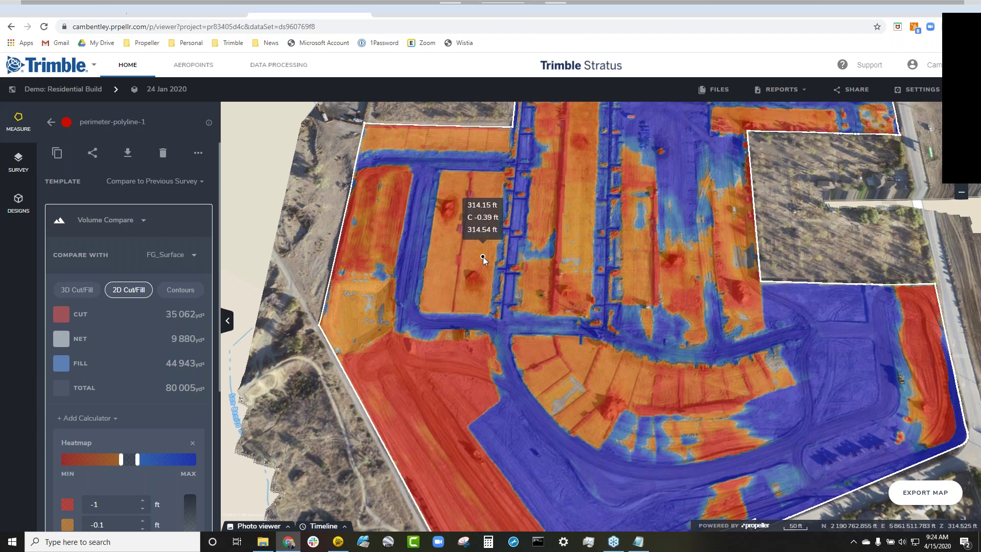
{"action": "scroll", "coordinate": [483, 256], "scroll_direction": "down", "scroll_amount": 2}
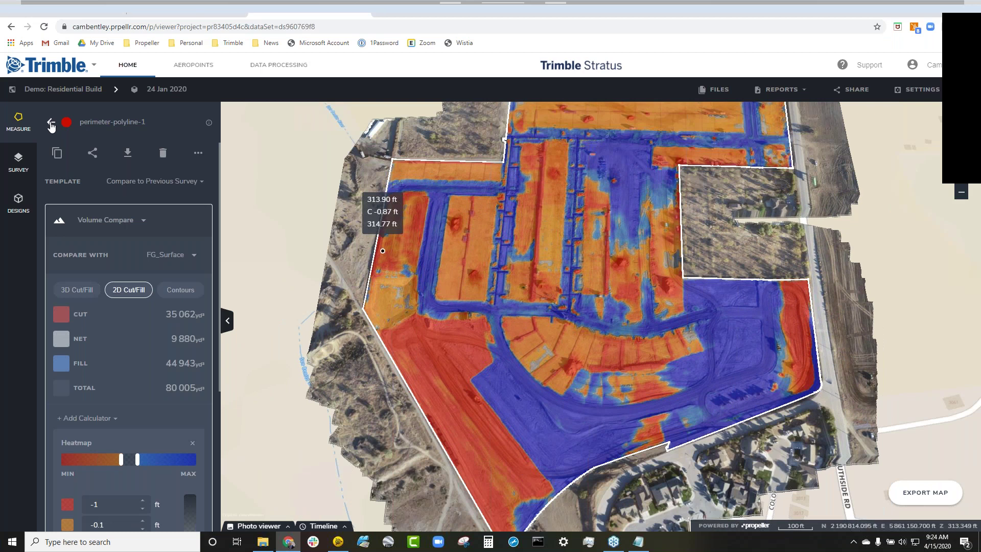
Hide the perimeter measurement and save a Point of Interest on the blue and green equipment in the western block of lots.
{"action": "left_click", "coordinate": [51, 124]}
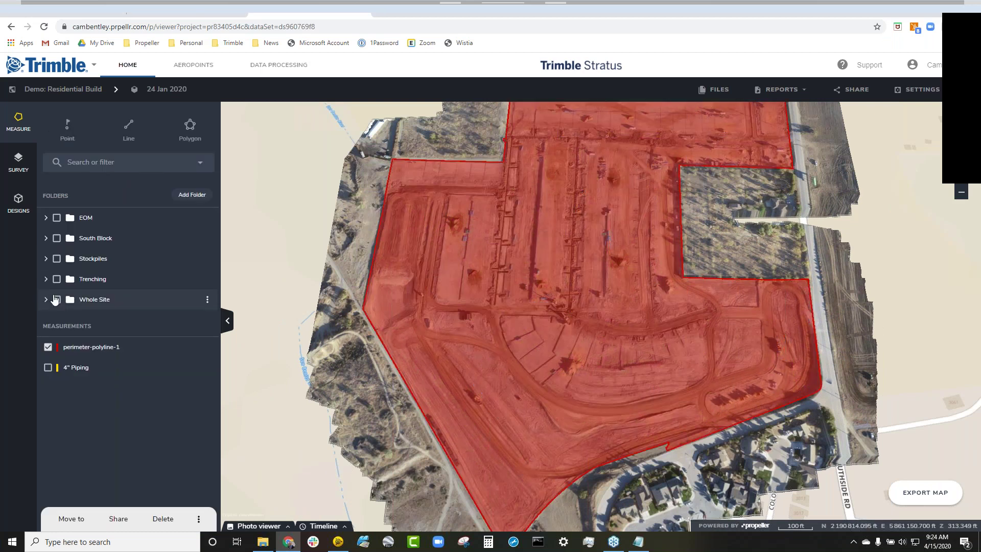
{"action": "left_click", "coordinate": [47, 348]}
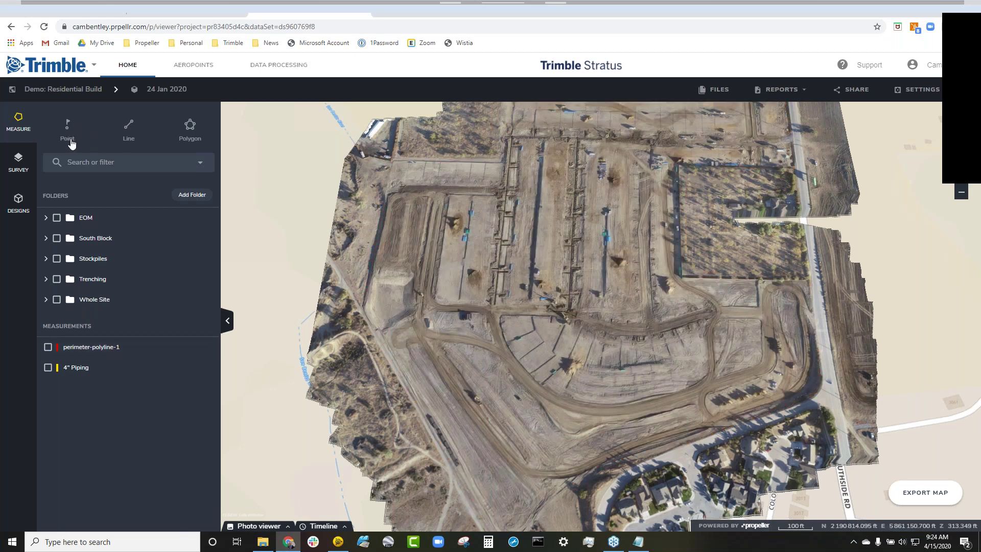
{"action": "left_click", "coordinate": [72, 144]}
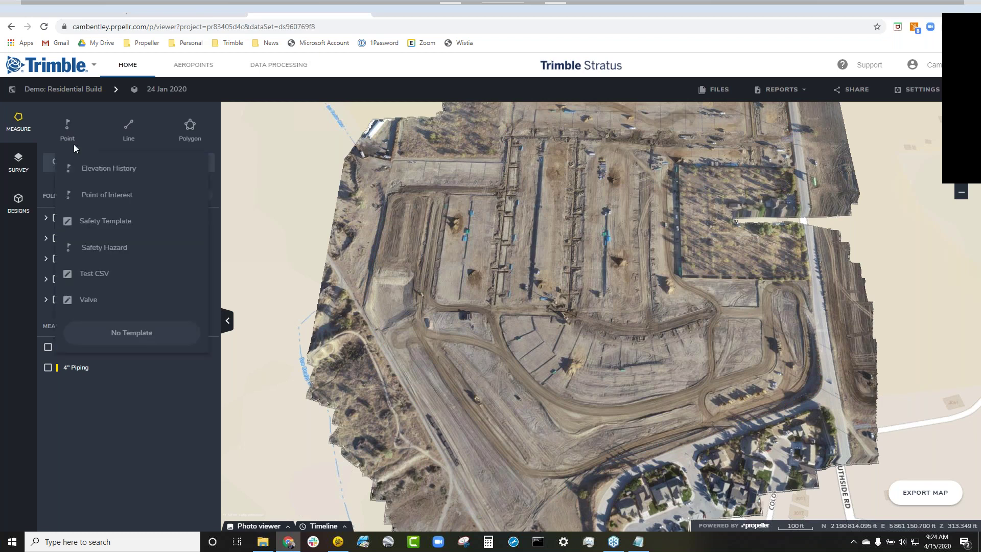
{"action": "left_click", "coordinate": [99, 197]}
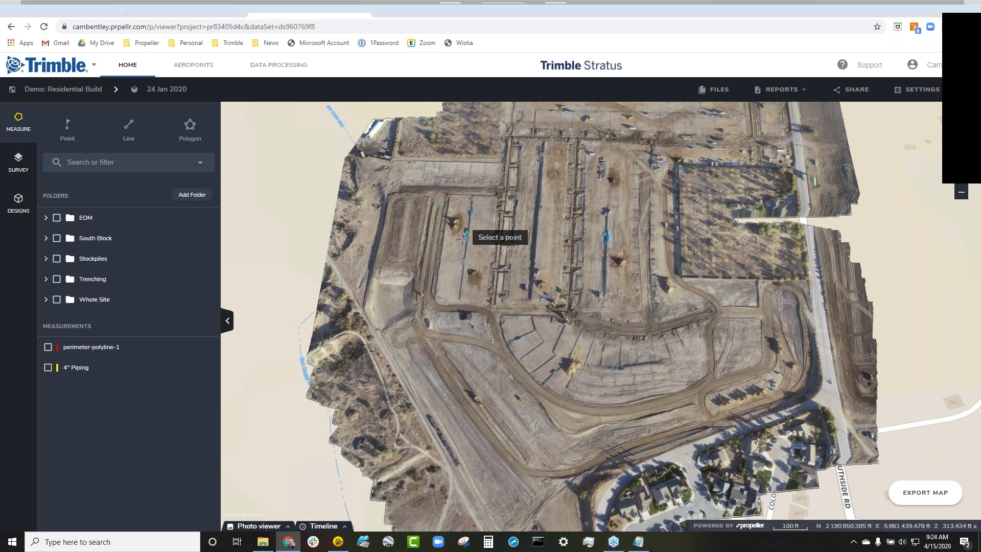
{"action": "scroll", "coordinate": [467, 236], "scroll_direction": "up", "scroll_amount": 3}
{"action": "left_click", "coordinate": [466, 236]}
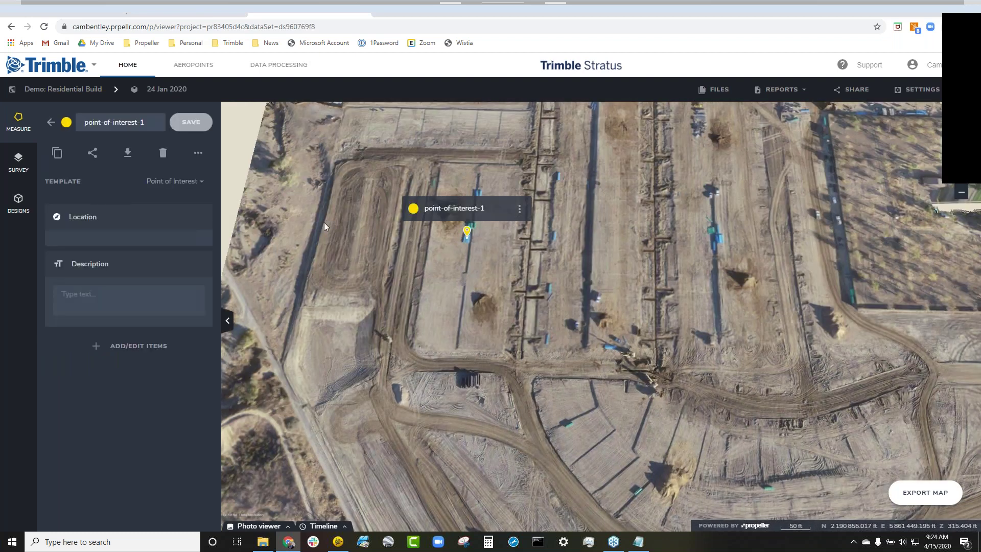
{"action": "left_click", "coordinate": [97, 329]}
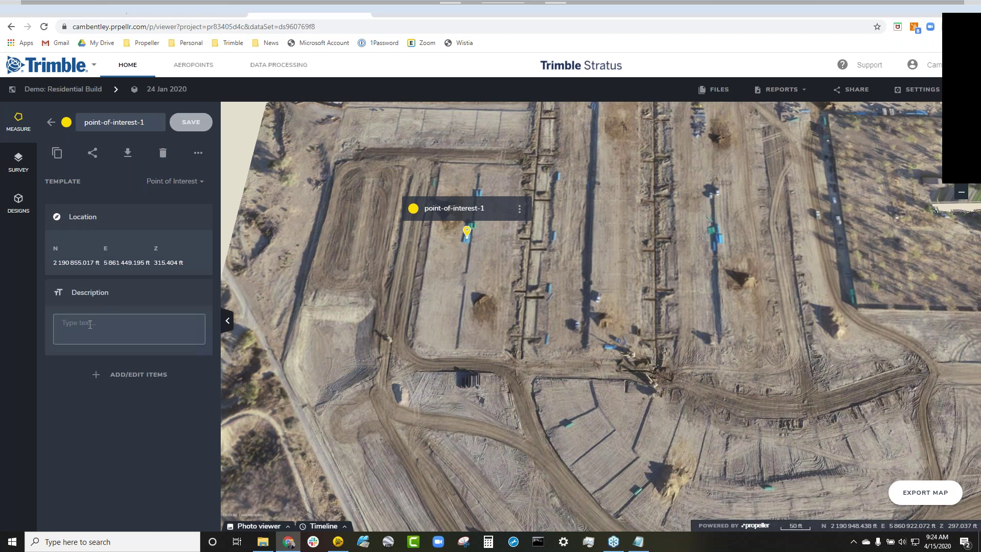
{"action": "left_click", "coordinate": [191, 122]}
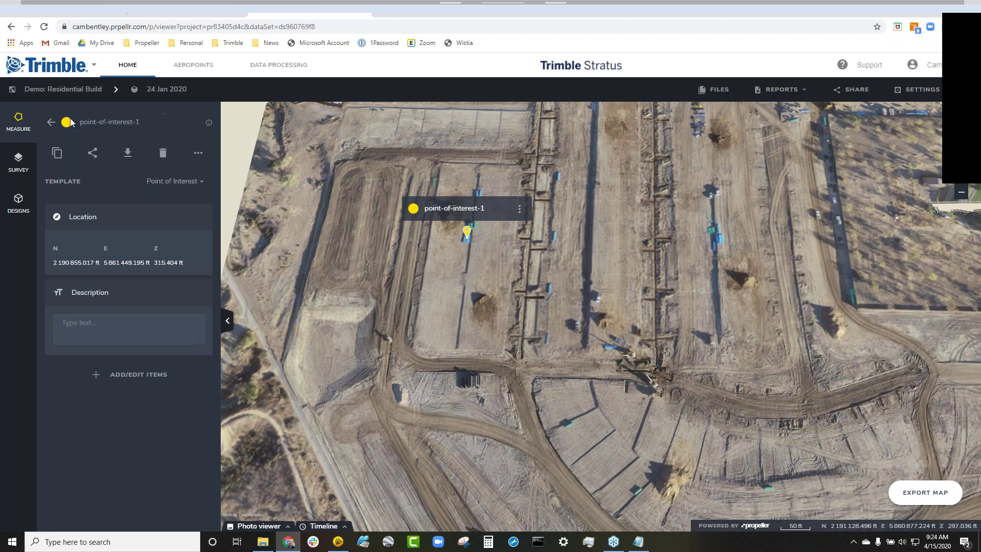
{"action": "left_click", "coordinate": [51, 121]}
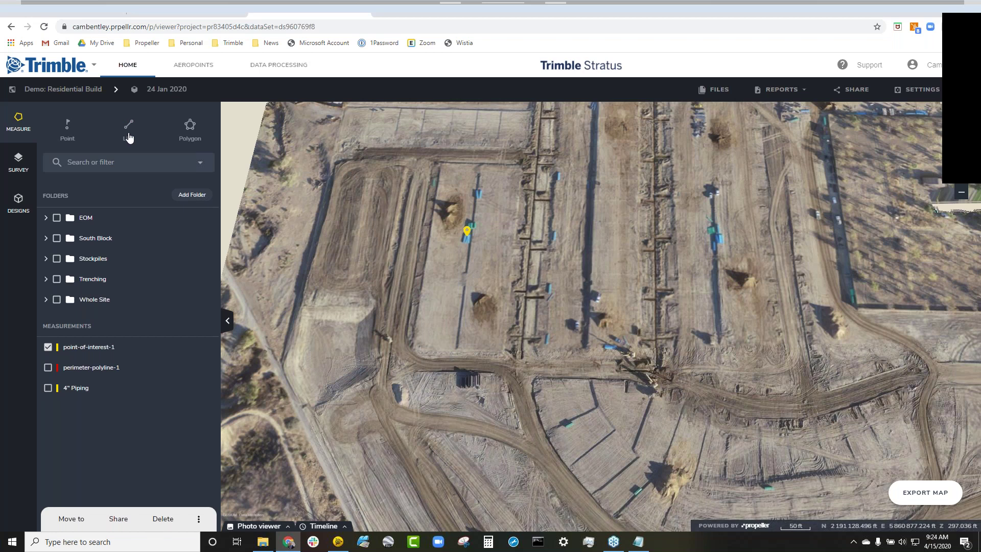
Draw a Cross-Section Comparison line about 220 ft long down the block of lots beside the central trench.
{"action": "left_click", "coordinate": [129, 137]}
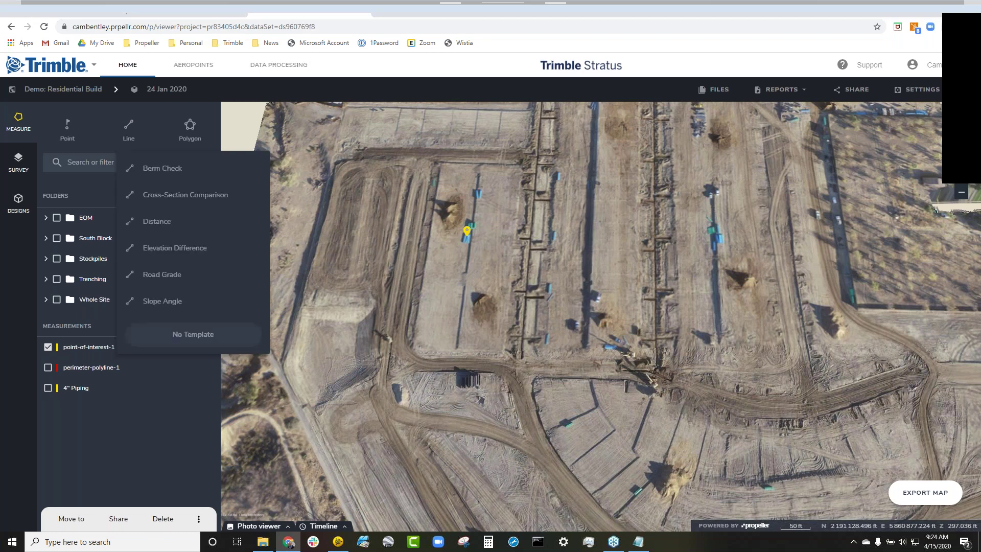
{"action": "left_click", "coordinate": [184, 197]}
{"action": "left_click_drag", "start_coordinate": [526, 228], "coordinate": [440, 302]}
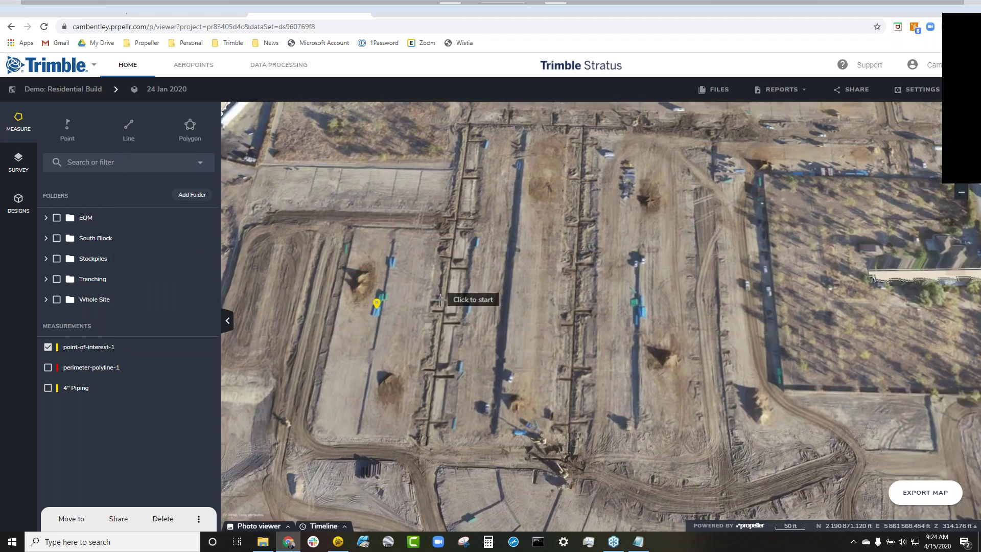
{"action": "scroll", "coordinate": [521, 251], "scroll_direction": "down", "scroll_amount": 3}
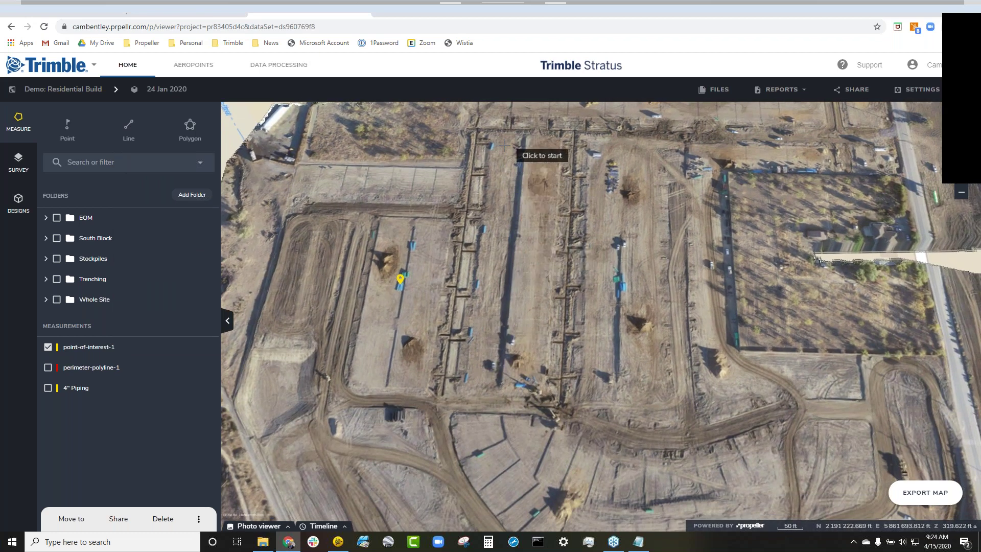
{"action": "left_click", "coordinate": [502, 130]}
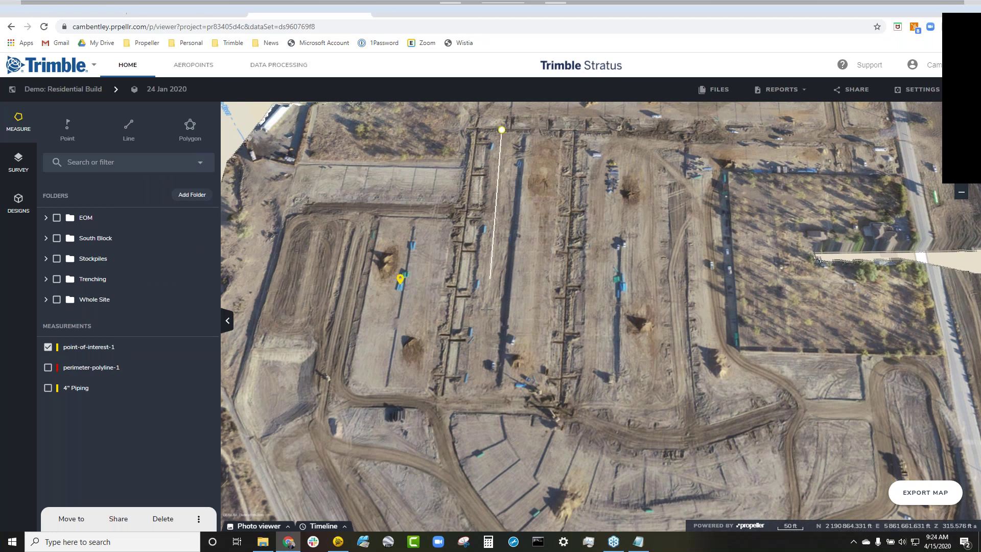
{"action": "scroll", "coordinate": [478, 388], "scroll_direction": "up", "scroll_amount": 1}
{"action": "double_click", "coordinate": [478, 389]}
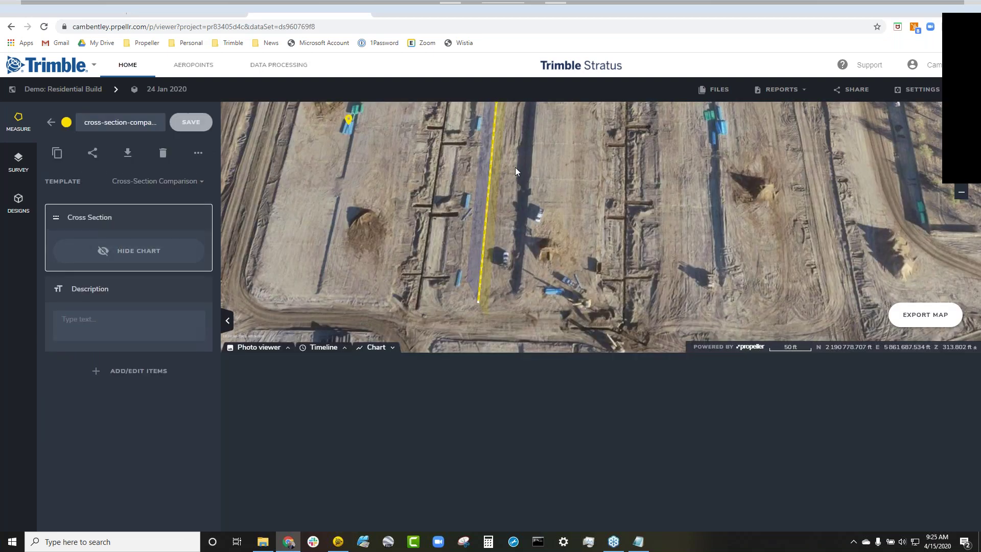
Compare elevations along the cross-section with FG_Surface and add the 18 Dec 2019 survey to its chart.
{"action": "scroll", "coordinate": [516, 192], "scroll_direction": "down", "scroll_amount": 1}
{"action": "right_click_drag", "start_coordinate": [516, 189], "coordinate": [632, 242]}
{"action": "scroll", "coordinate": [633, 242], "scroll_direction": "up", "scroll_amount": 2}
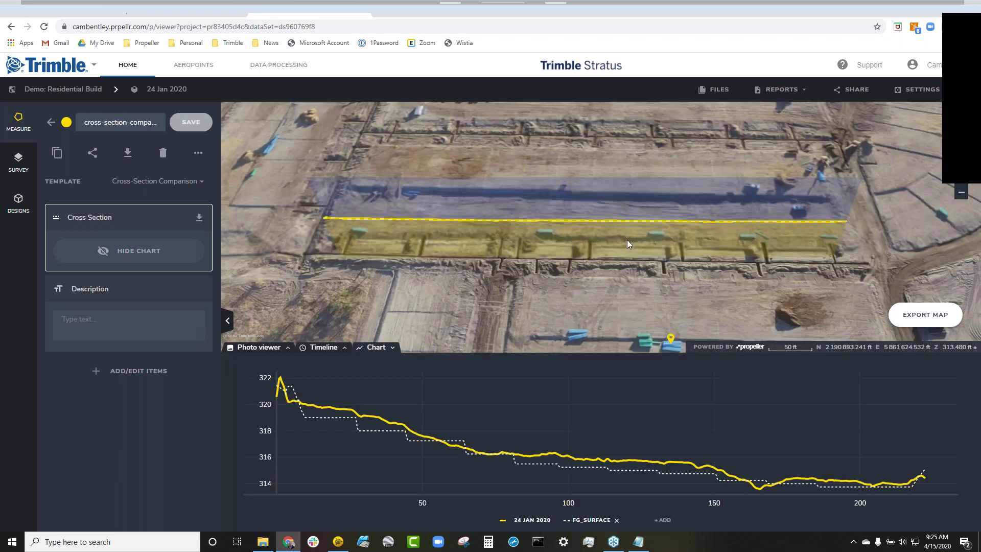
{"action": "mouse_move", "coordinate": [556, 414]}
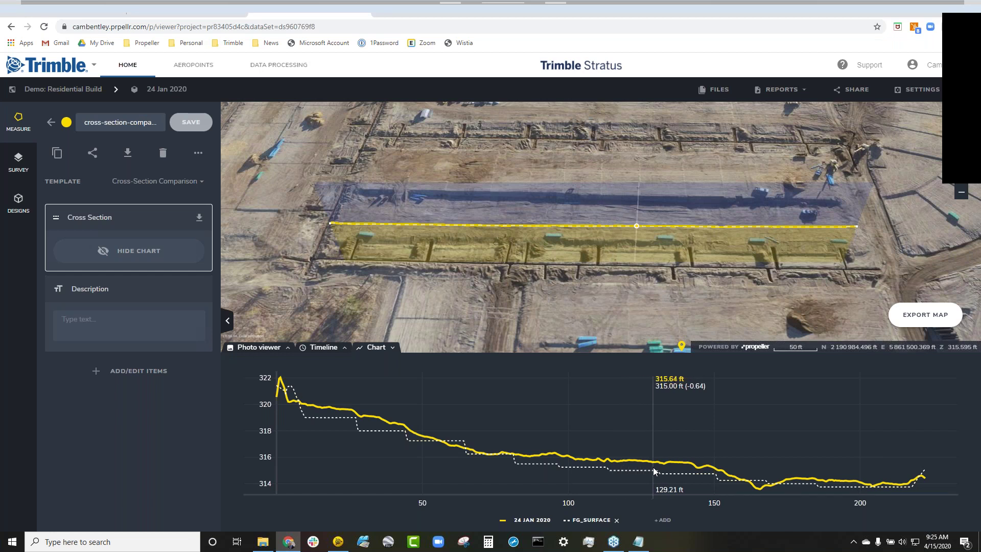
{"action": "scroll", "coordinate": [653, 467], "scroll_direction": "up", "scroll_amount": 5}
{"action": "scroll", "coordinate": [579, 418], "scroll_direction": "down", "scroll_amount": 5}
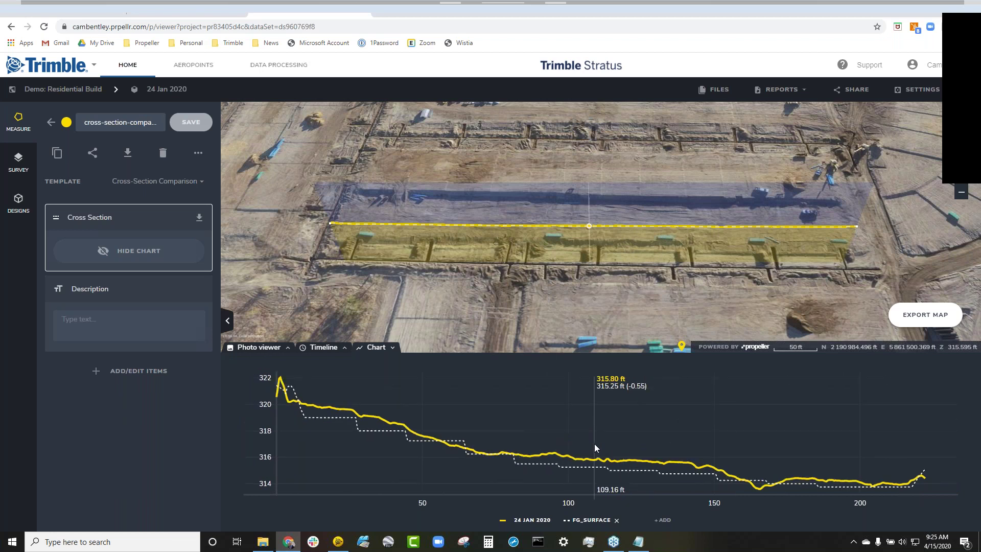
{"action": "left_click", "coordinate": [665, 520]}
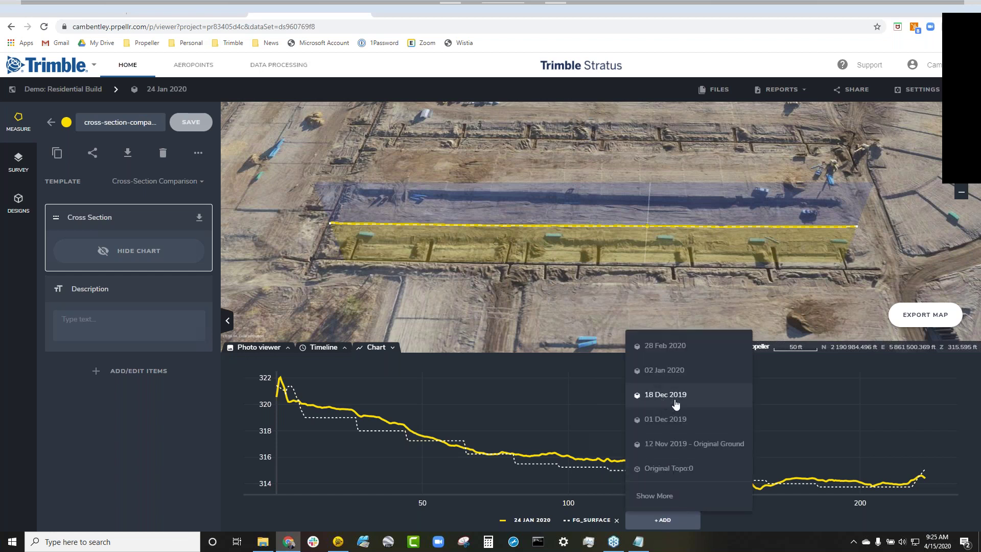
{"action": "left_click", "coordinate": [689, 399]}
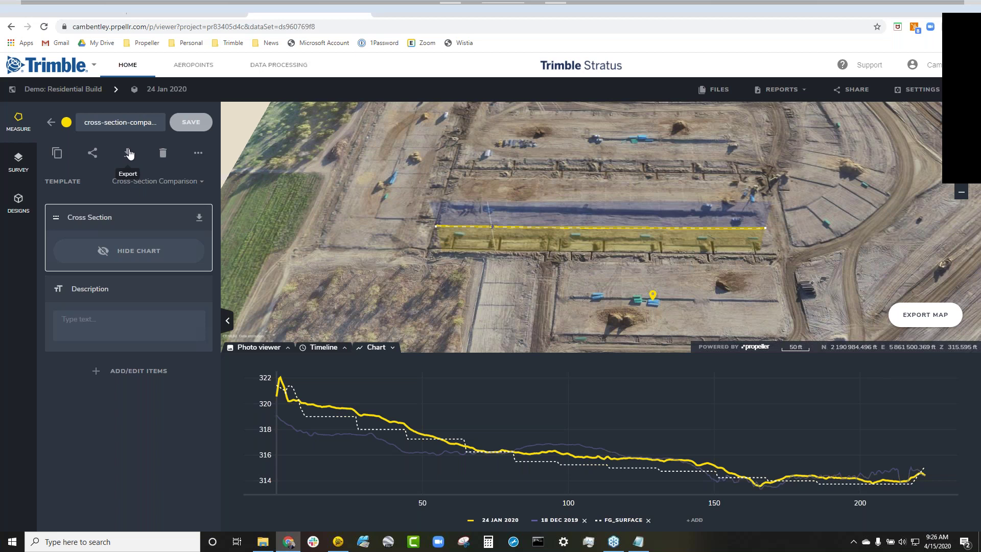
Save the cross-section measurement and hide both it and the point of interest on the map.
{"action": "left_click", "coordinate": [191, 122]}
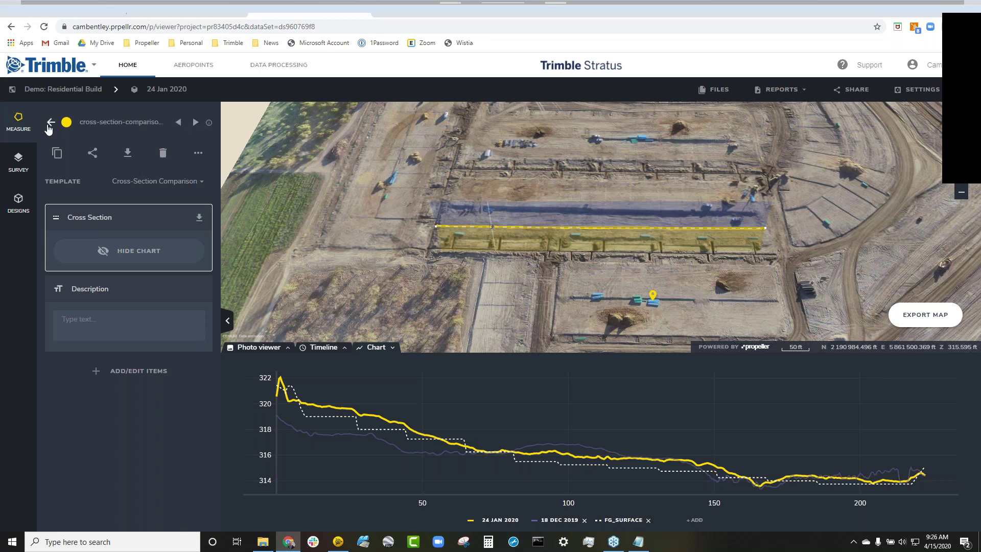
{"action": "left_click", "coordinate": [51, 123]}
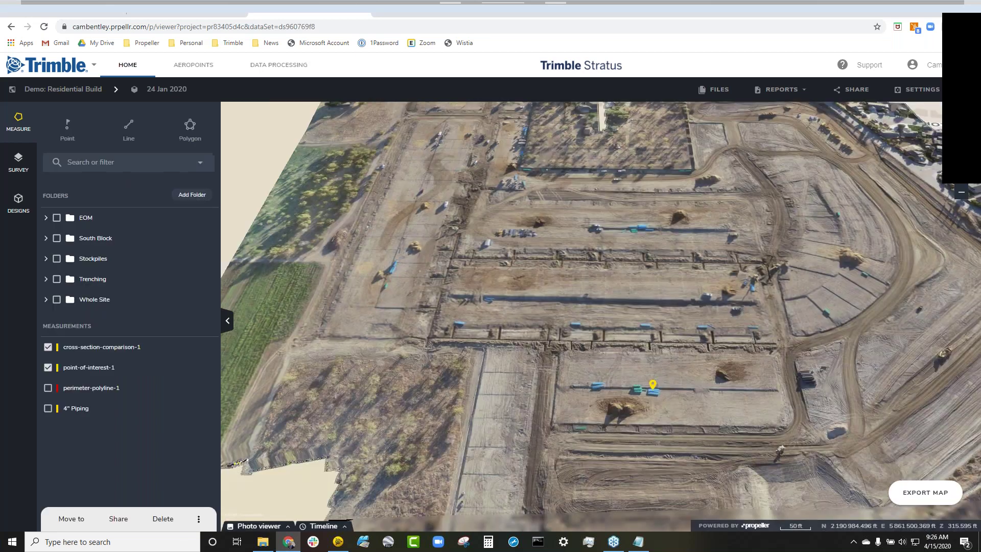
{"action": "left_click", "coordinate": [48, 367]}
{"action": "left_click", "coordinate": [48, 347]}
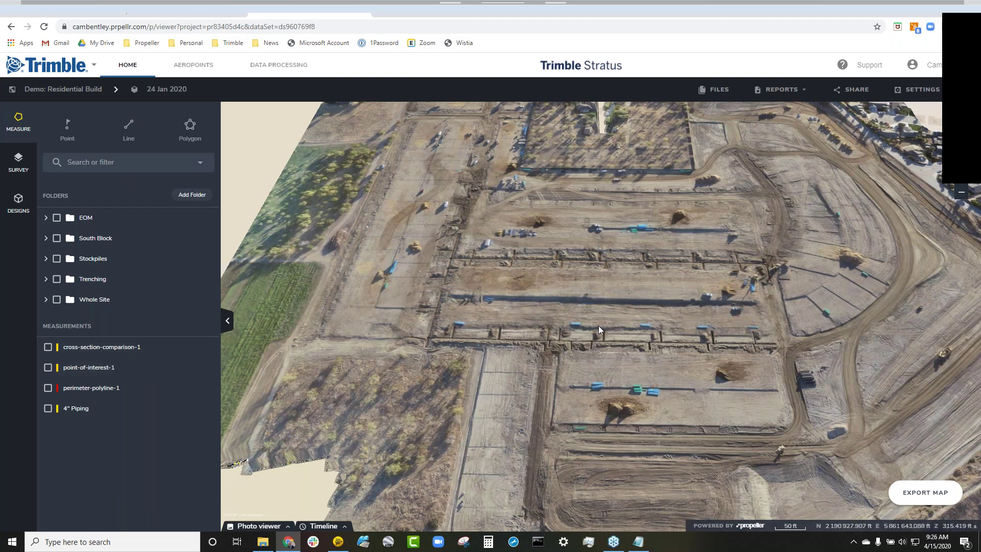
Draw a Stockpile polygon around the base of the sandy pile in the curved block of lots.
{"action": "scroll", "coordinate": [557, 345], "scroll_direction": "up", "scroll_amount": 3}
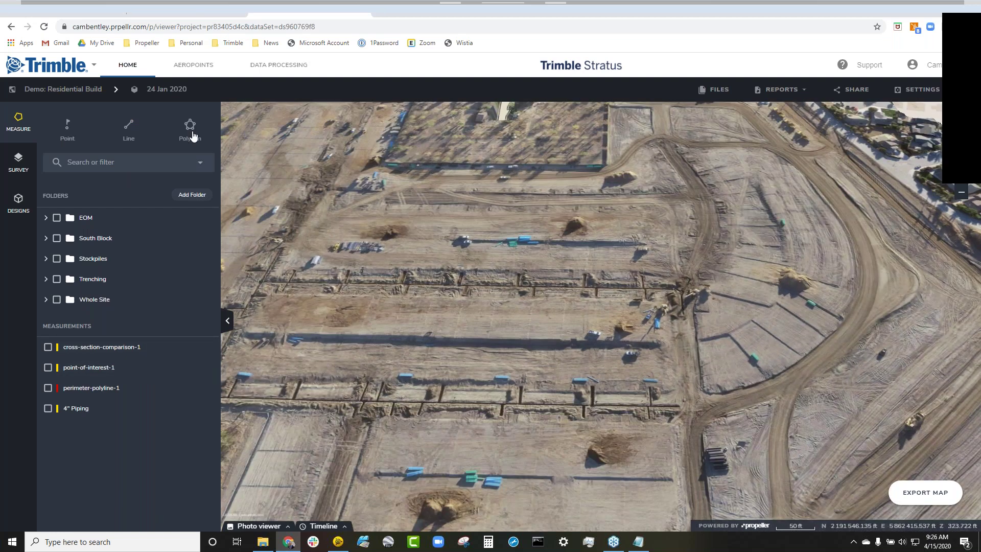
{"action": "left_click", "coordinate": [191, 129]}
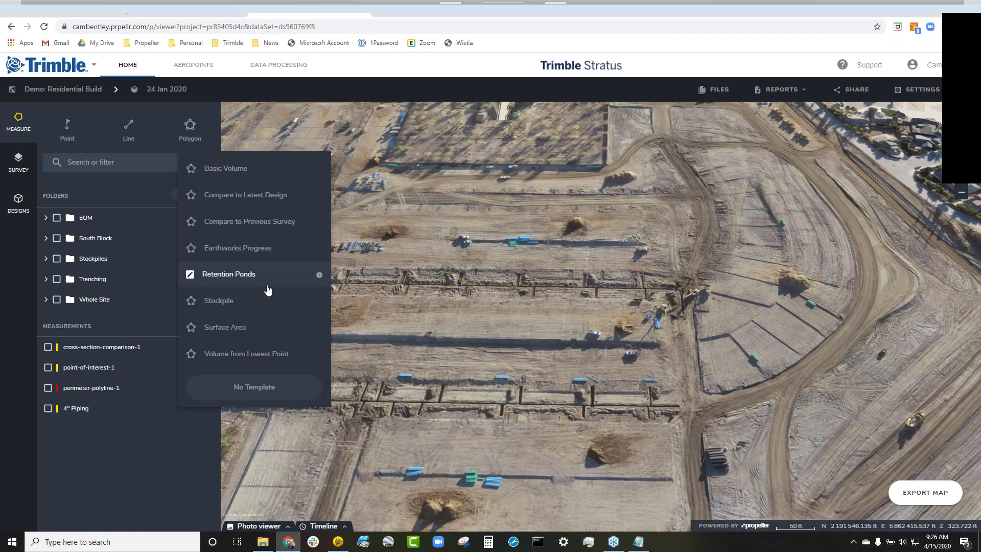
{"action": "left_click", "coordinate": [602, 302]}
{"action": "left_click_drag", "start_coordinate": [676, 290], "coordinate": [732, 288]}
{"action": "scroll", "coordinate": [732, 287], "scroll_direction": "up", "scroll_amount": 5}
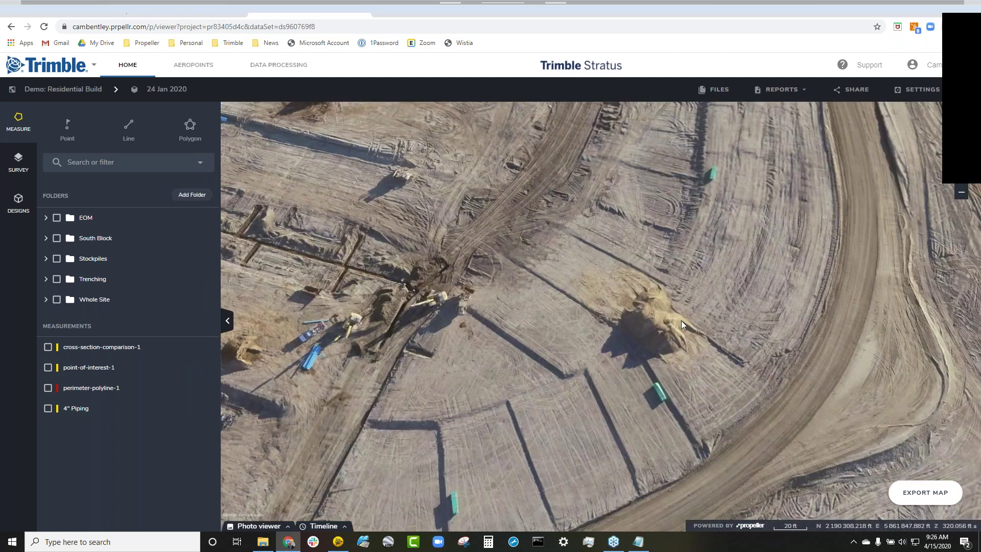
{"action": "left_click_drag", "start_coordinate": [682, 320], "coordinate": [630, 321]}
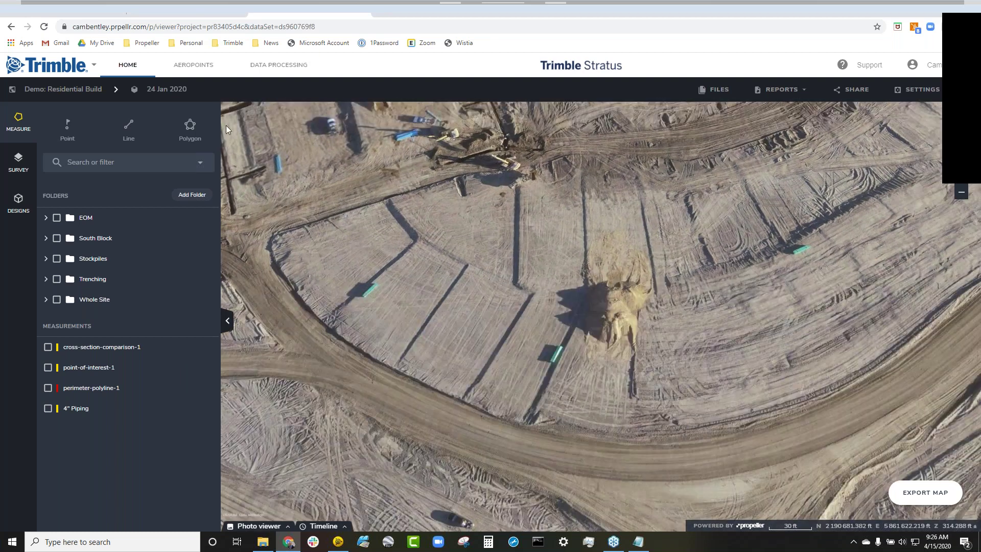
{"action": "left_click", "coordinate": [188, 133]}
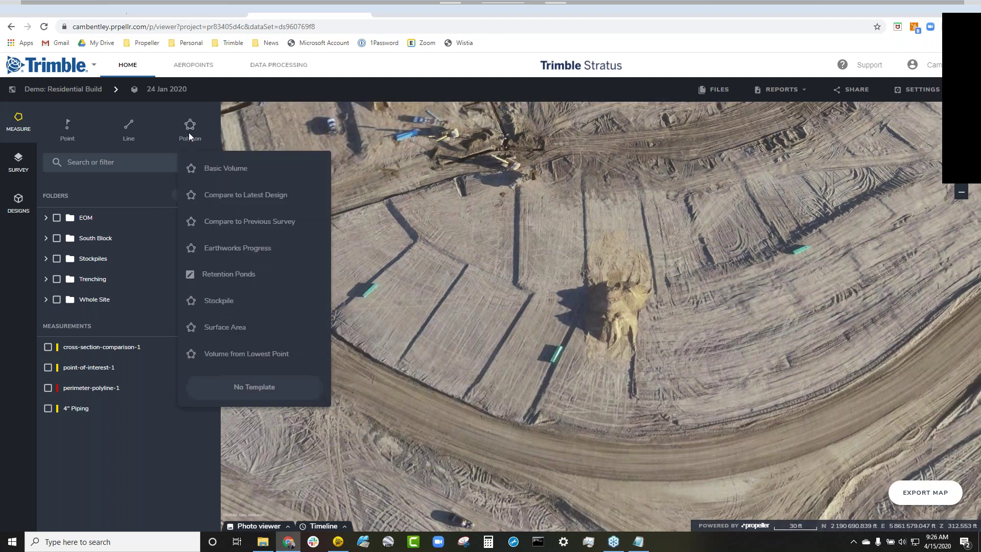
{"action": "left_click", "coordinate": [255, 299]}
{"action": "scroll", "coordinate": [610, 294], "scroll_direction": "up", "scroll_amount": 3}
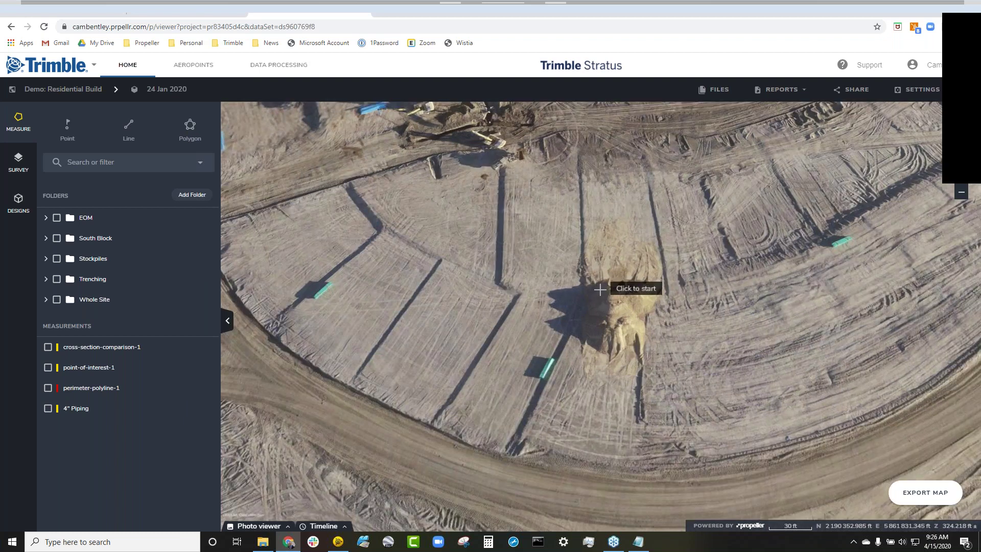
{"action": "left_click", "coordinate": [625, 280]}
{"action": "left_click", "coordinate": [658, 285]}
{"action": "left_click", "coordinate": [678, 313]}
{"action": "left_click", "coordinate": [672, 356]}
{"action": "left_click", "coordinate": [656, 392]}
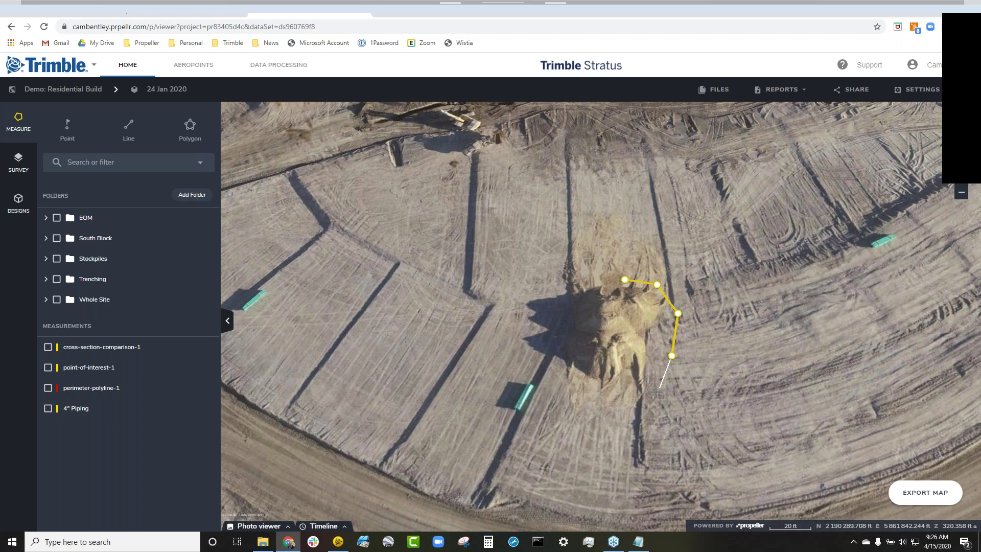
{"action": "left_click", "coordinate": [620, 401]}
{"action": "left_click", "coordinate": [574, 393]}
{"action": "left_click", "coordinate": [549, 367]}
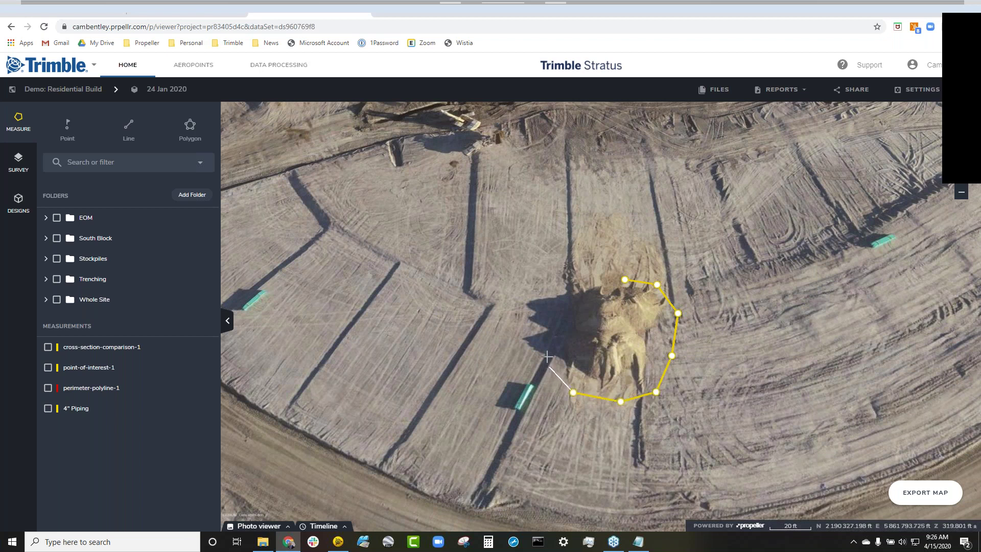
{"action": "left_click", "coordinate": [545, 324]}
{"action": "left_click", "coordinate": [559, 282]}
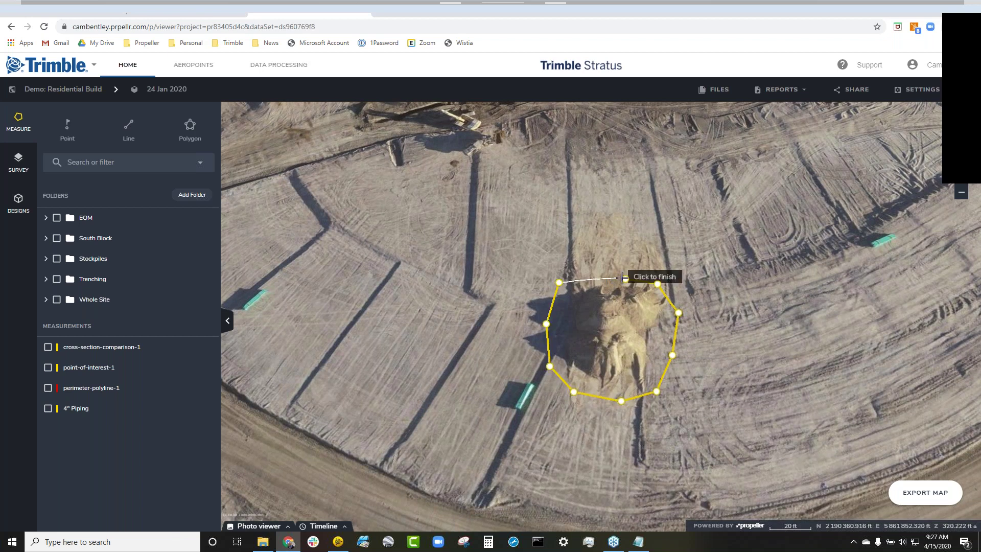
{"action": "left_click", "coordinate": [623, 279]}
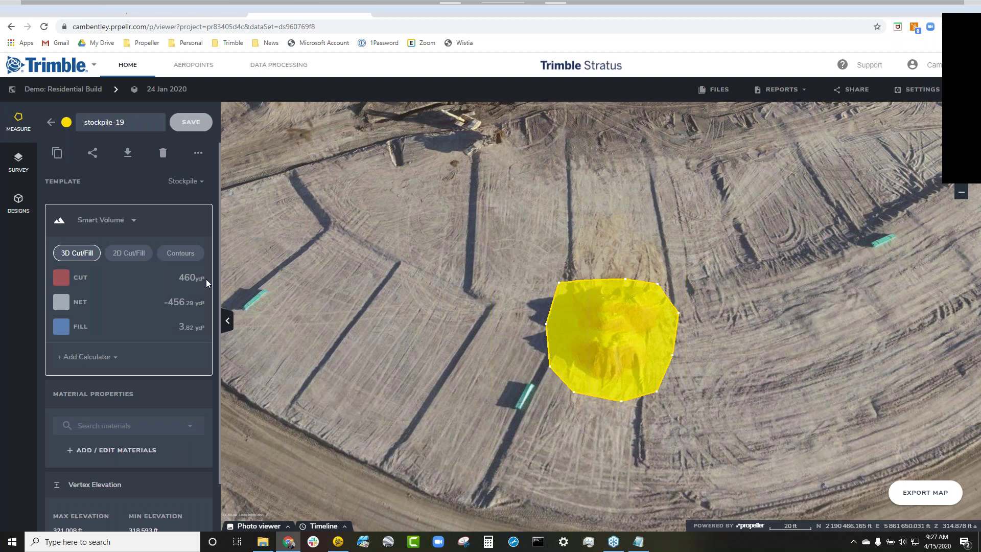
Display the stockpile's Smart Volume as a 2D Cut/Fill heatmap and view the pile at an angle.
{"action": "left_click", "coordinate": [129, 253]}
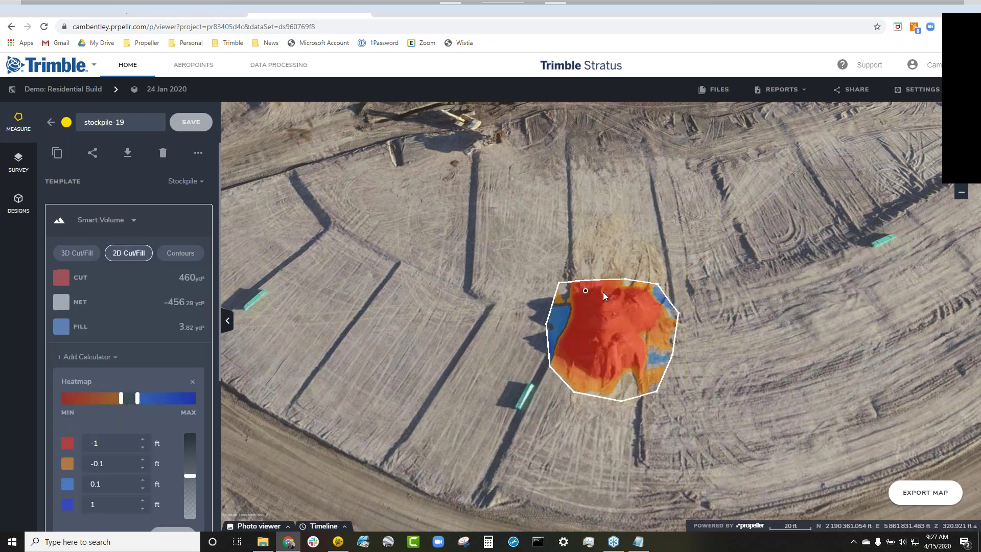
{"action": "scroll", "coordinate": [603, 293], "scroll_direction": "up", "scroll_amount": 5}
{"action": "middle_click_drag", "start_coordinate": [609, 335], "coordinate": [605, 301]}
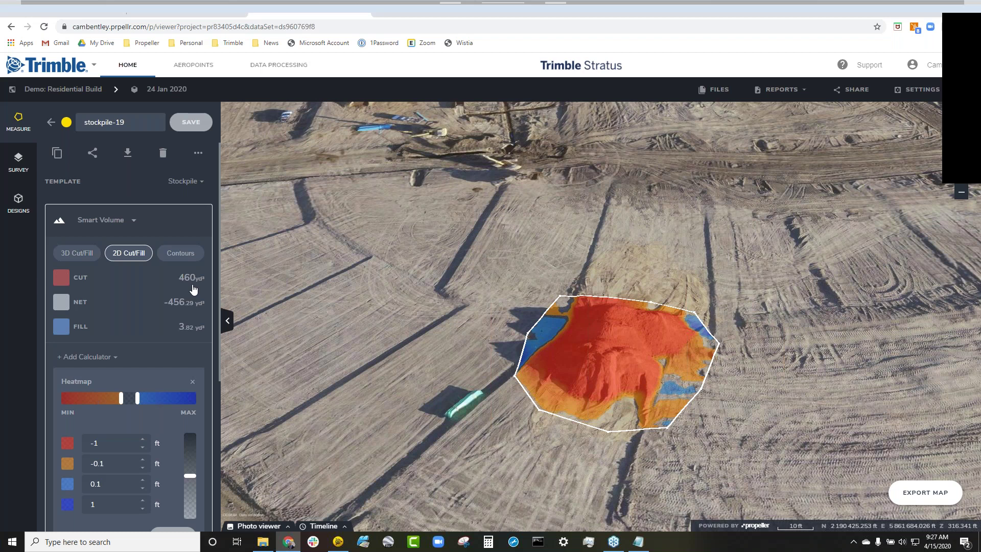
Review the site's material list with its densities and values, and leave it without editing.
{"action": "scroll", "coordinate": [151, 292], "scroll_direction": "down", "scroll_amount": 4}
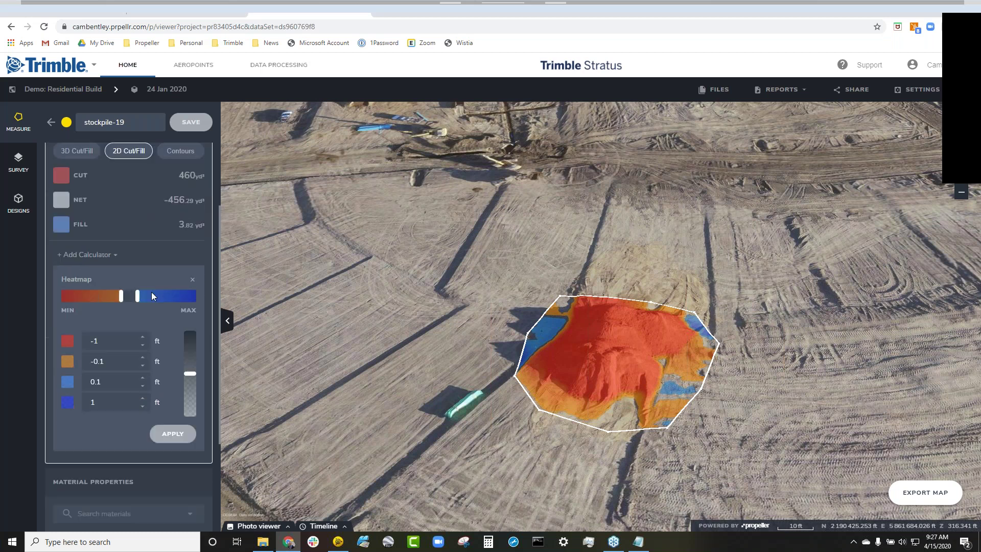
{"action": "scroll", "coordinate": [122, 352], "scroll_direction": "down", "scroll_amount": 1}
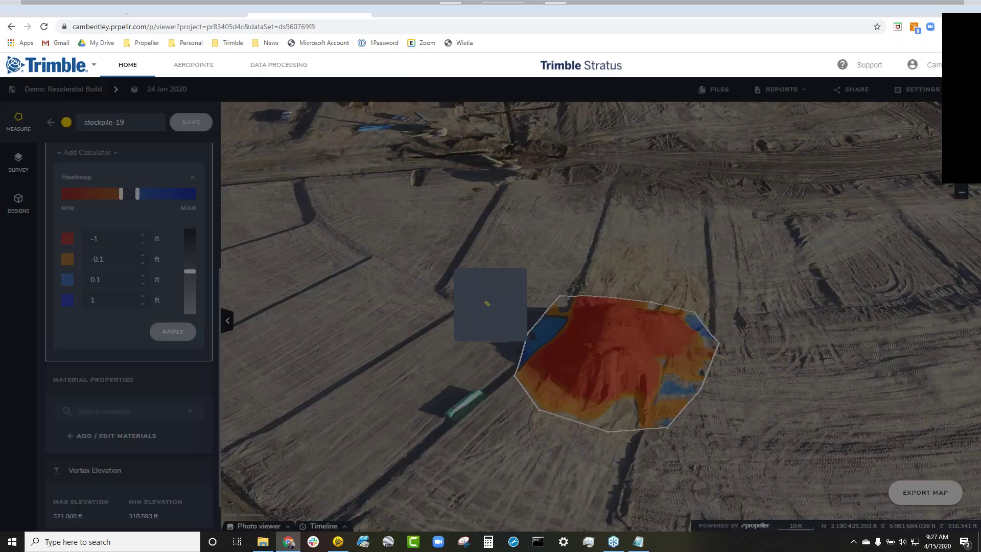
{"action": "left_click", "coordinate": [92, 437]}
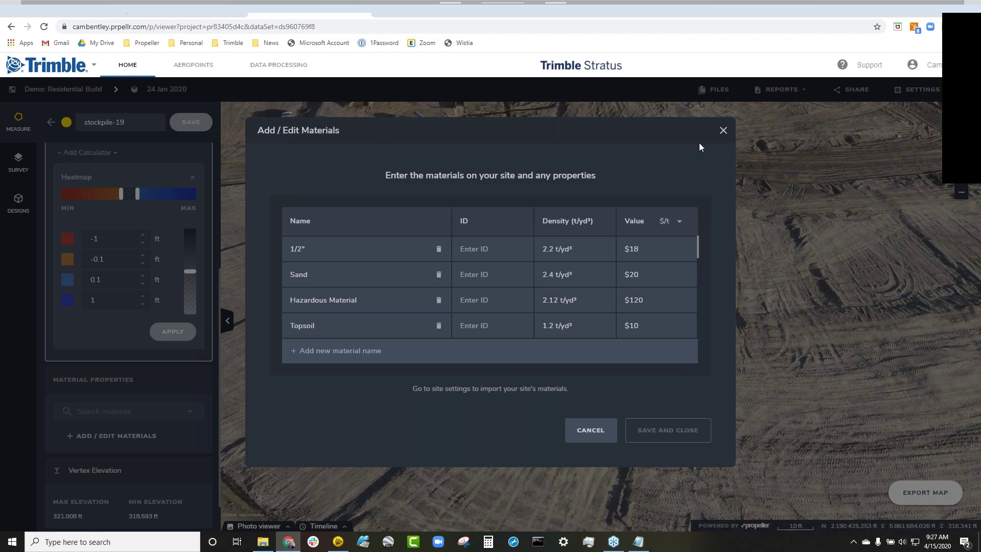
{"action": "left_click", "coordinate": [723, 131]}
{"action": "left_click", "coordinate": [538, 83]}
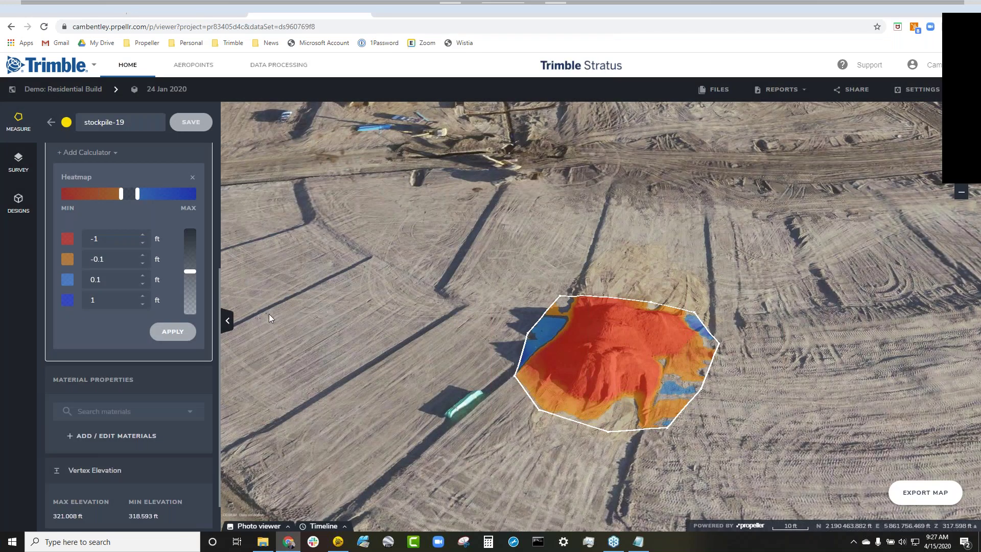
Assign the Topsoil material to the stockpile and check its volume, mass and value.
{"action": "left_click", "coordinate": [192, 412]}
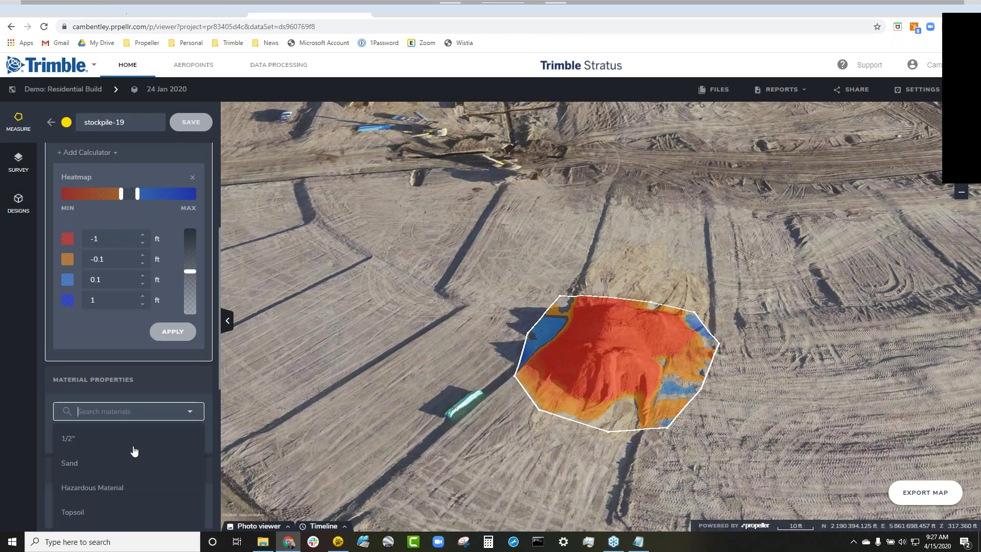
{"action": "left_click", "coordinate": [85, 513]}
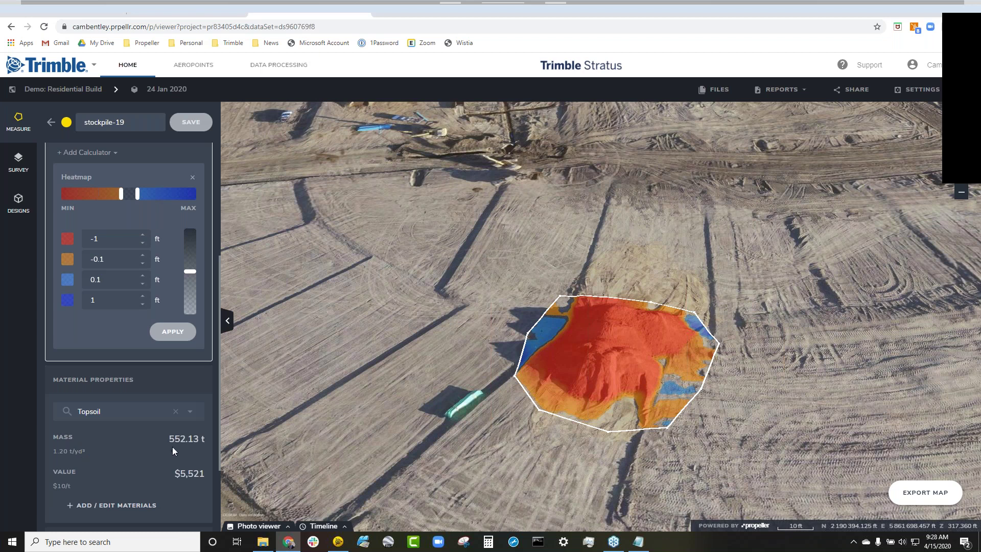
{"action": "scroll", "coordinate": [152, 447], "scroll_direction": "up", "scroll_amount": 4}
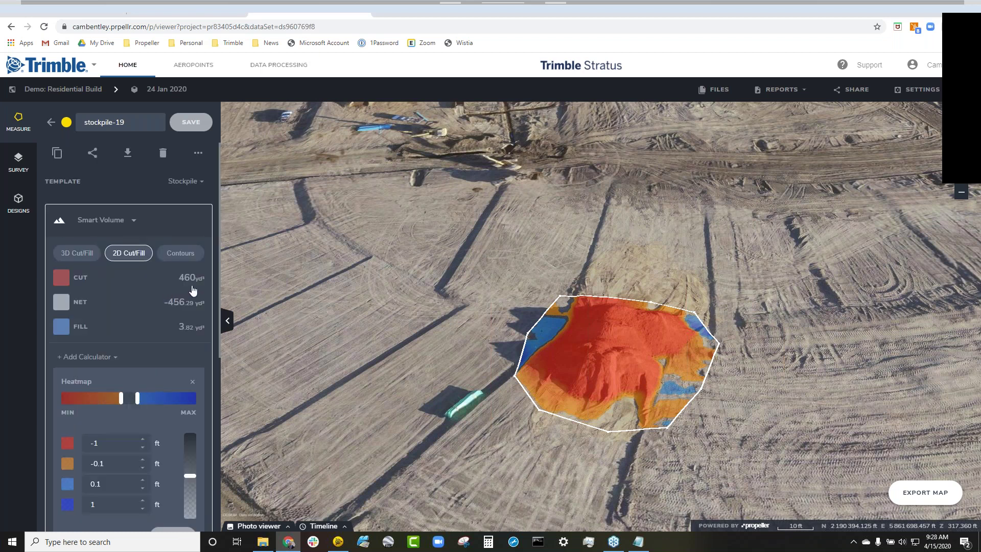
{"action": "scroll", "coordinate": [193, 290], "scroll_direction": "down", "scroll_amount": 1}
{"action": "scroll", "coordinate": [189, 294], "scroll_direction": "down", "scroll_amount": 4}
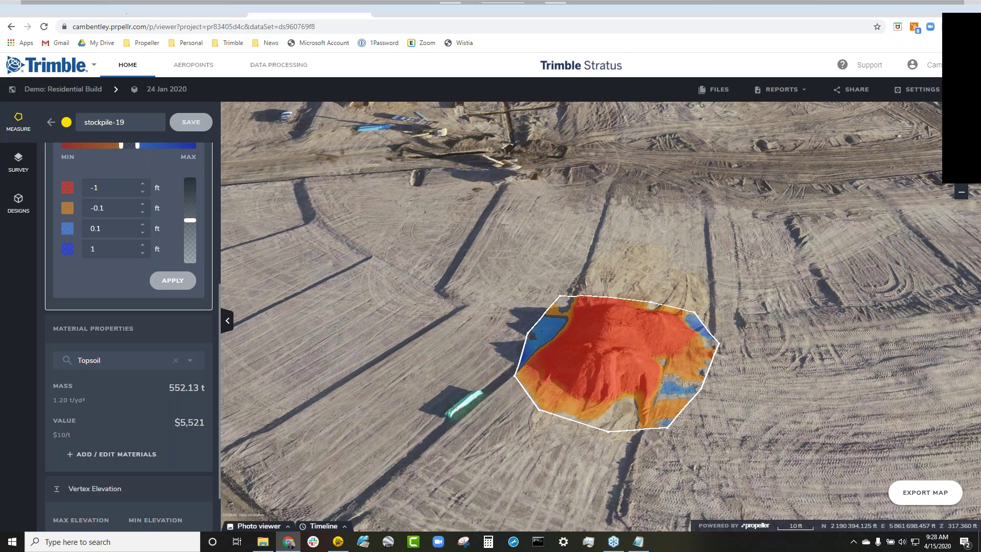
Save the stockpile measurement and return to the measurement list with the wider site in view.
{"action": "left_click", "coordinate": [190, 125]}
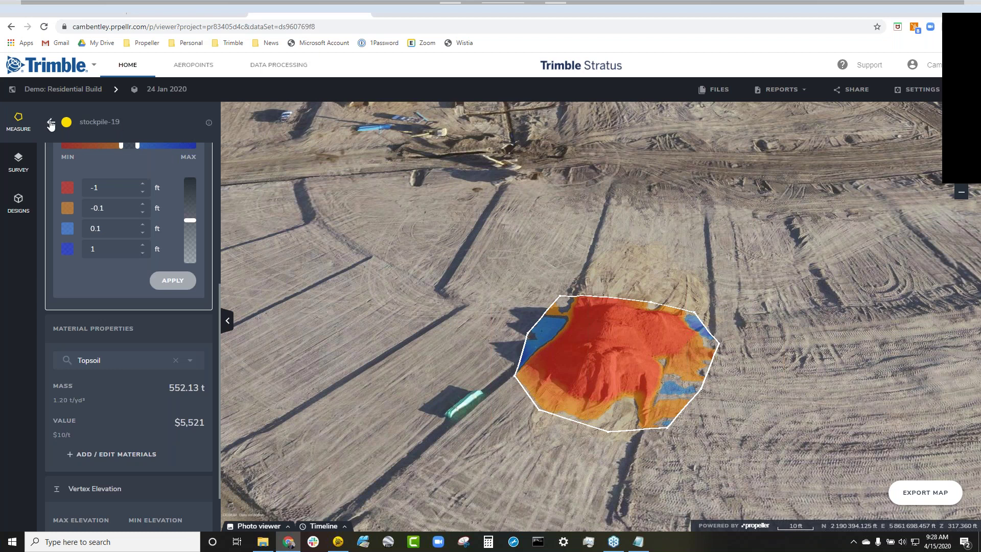
{"action": "left_click", "coordinate": [51, 123]}
{"action": "scroll", "coordinate": [409, 301], "scroll_direction": "down", "scroll_amount": 5}
{"action": "scroll", "coordinate": [443, 294], "scroll_direction": "down", "scroll_amount": 5}
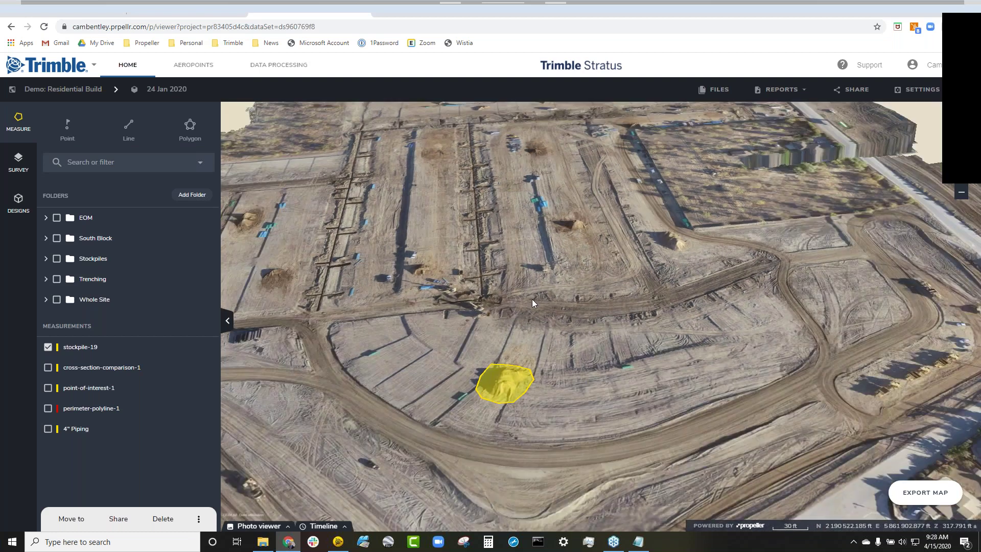
{"action": "scroll", "coordinate": [546, 317], "scroll_direction": "down", "scroll_amount": 5}
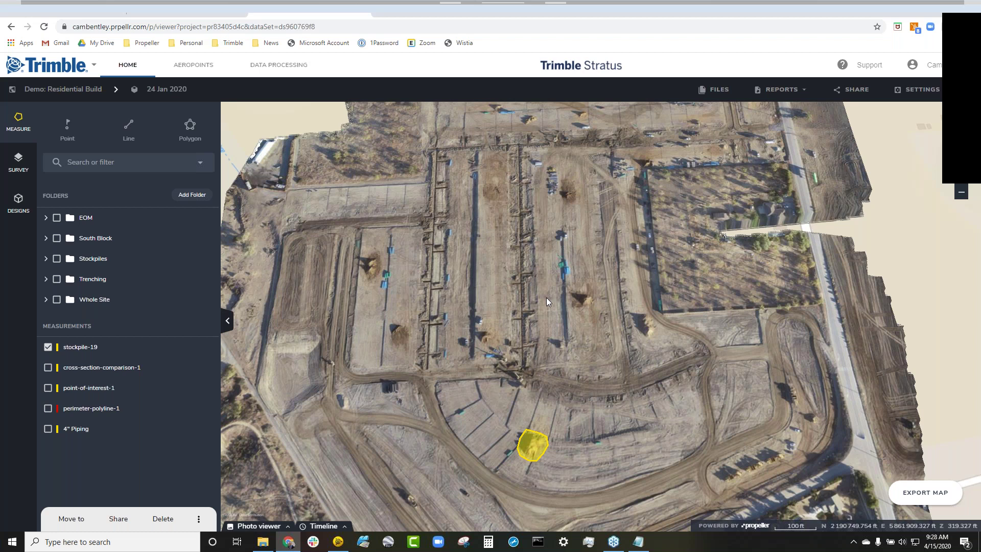
Examine the survey's 3d Model files and the sharing options of the 237,686-face DXF.
{"action": "left_click", "coordinate": [714, 90]}
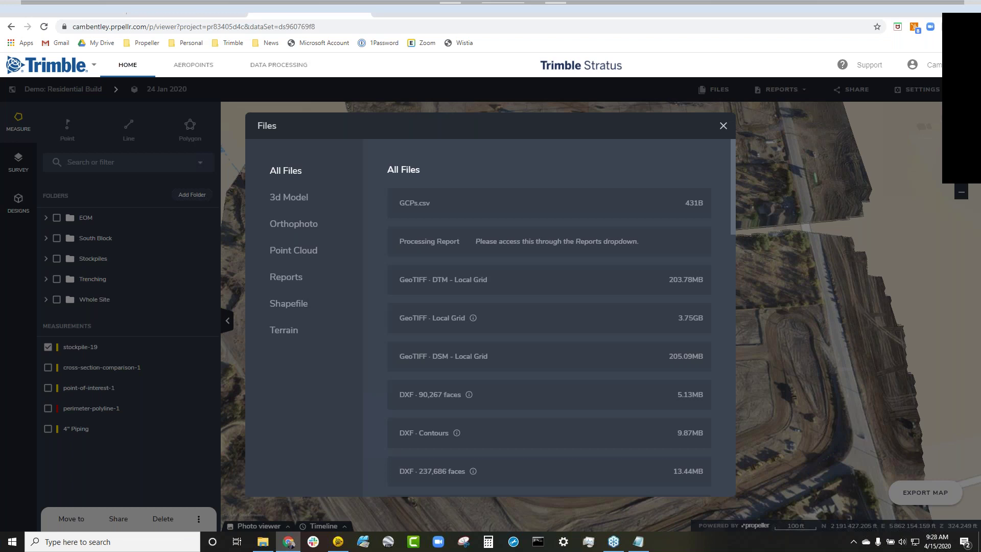
{"action": "left_click", "coordinate": [287, 198]}
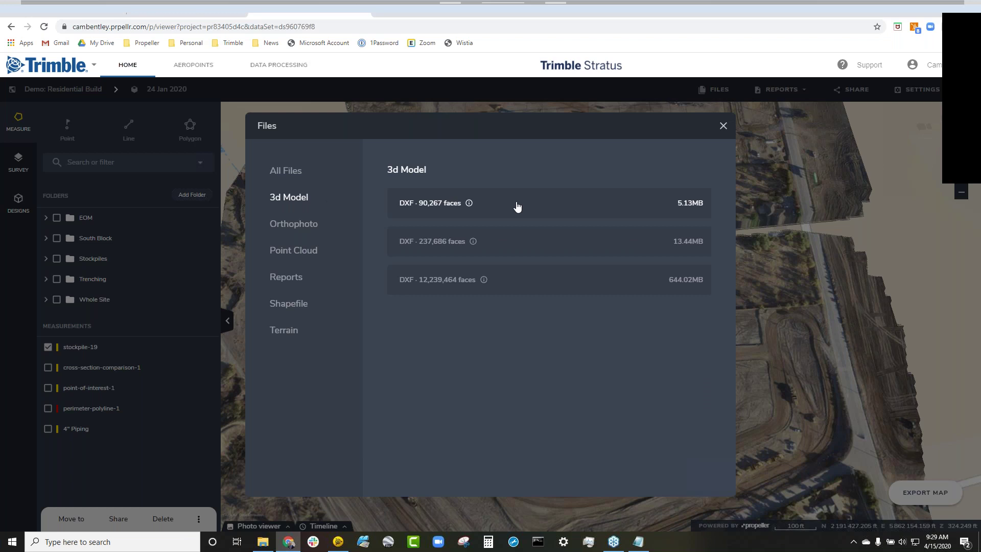
{"action": "left_click", "coordinate": [547, 244]}
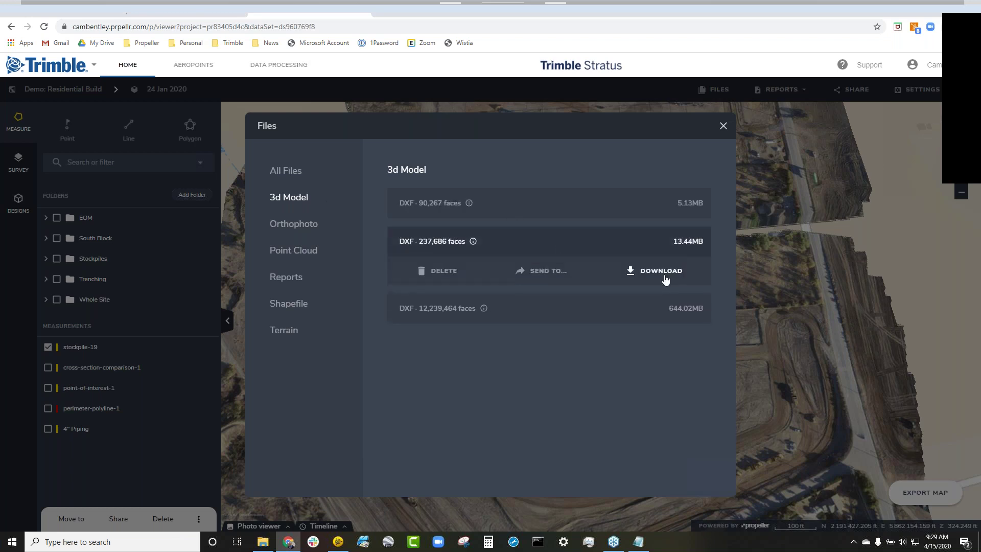
{"action": "left_click", "coordinate": [556, 276]}
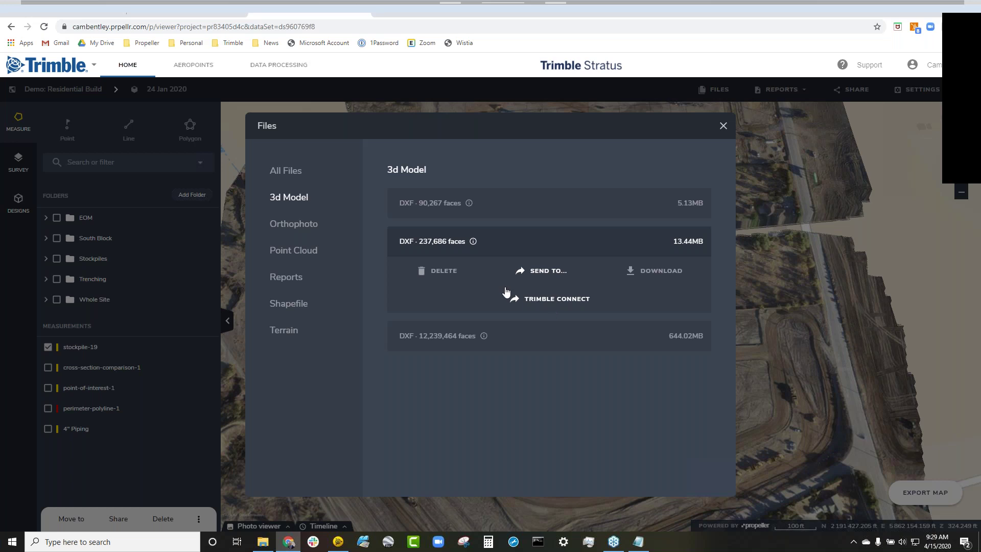
Examine the Orthophoto, Point Cloud, Shapefile and Terrain files of the survey, and close the file list.
{"action": "left_click", "coordinate": [309, 232]}
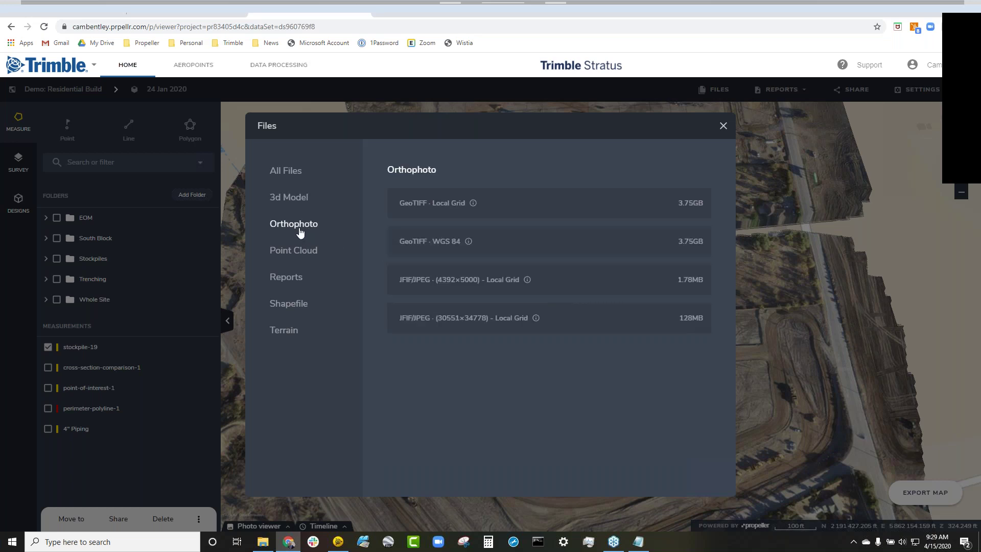
{"action": "left_click", "coordinate": [319, 256]}
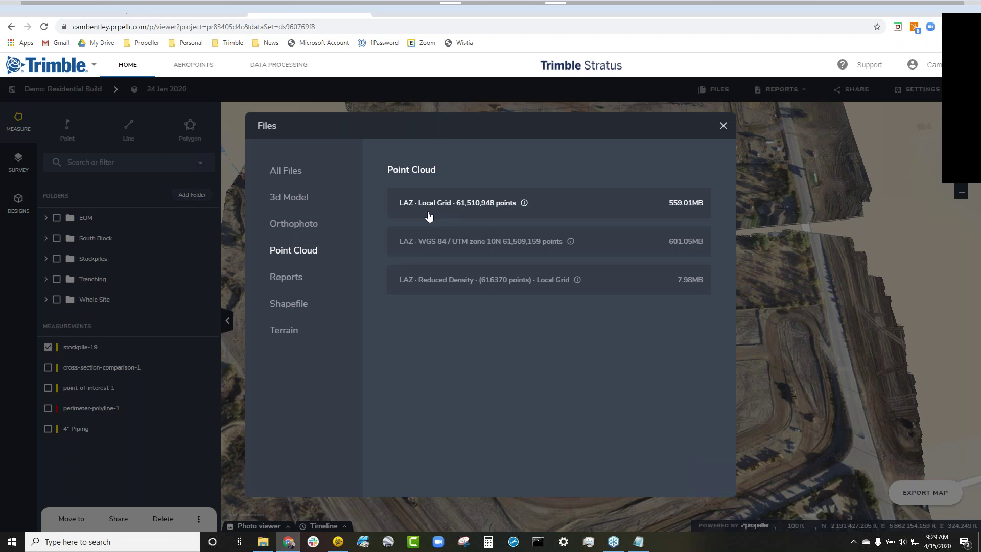
{"action": "left_click", "coordinate": [302, 305]}
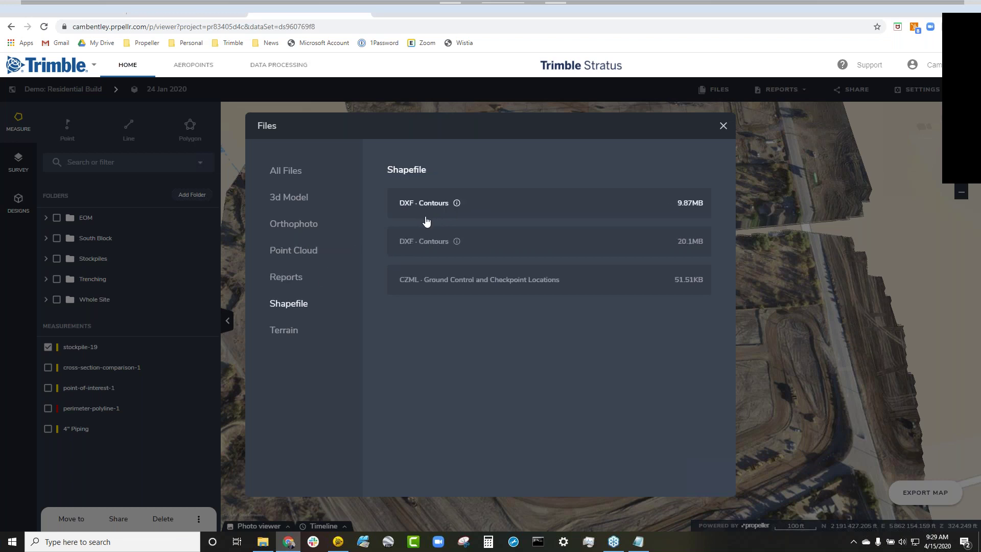
{"action": "mouse_move", "coordinate": [457, 205]}
{"action": "left_click", "coordinate": [284, 332]}
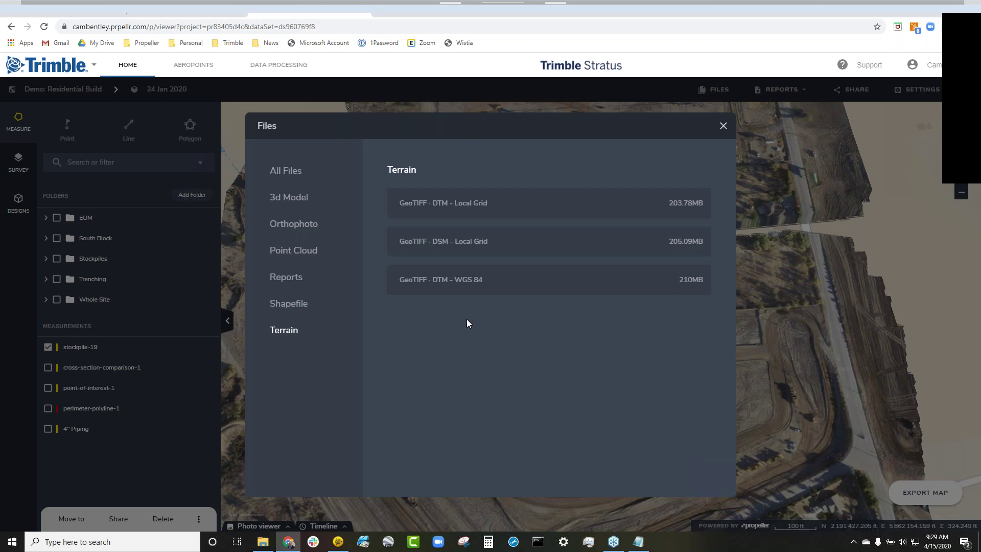
{"action": "left_click", "coordinate": [723, 126]}
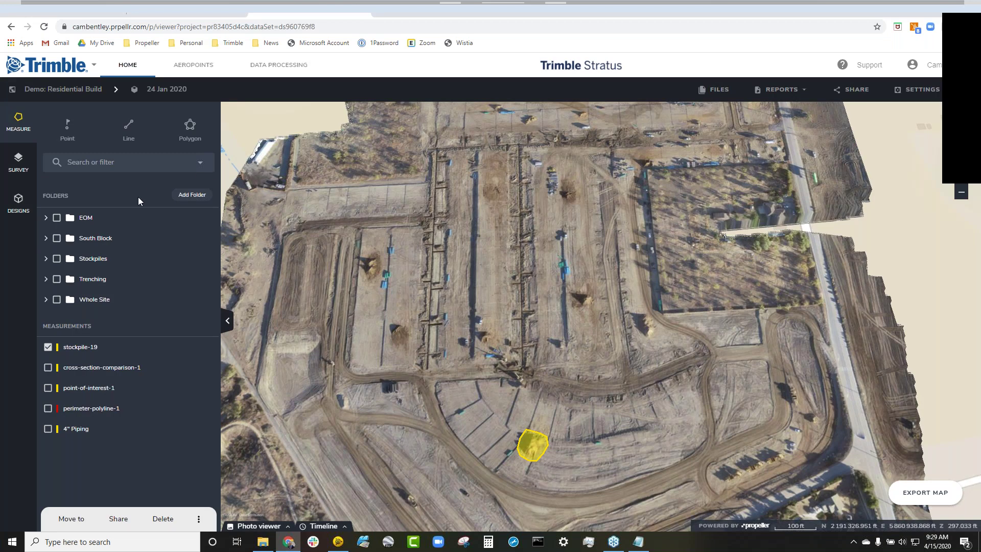
Hide the stockpile measurement and show the Compare to FG measurement from the Whole Site folder.
{"action": "left_click_drag", "start_coordinate": [418, 264], "coordinate": [415, 249]}
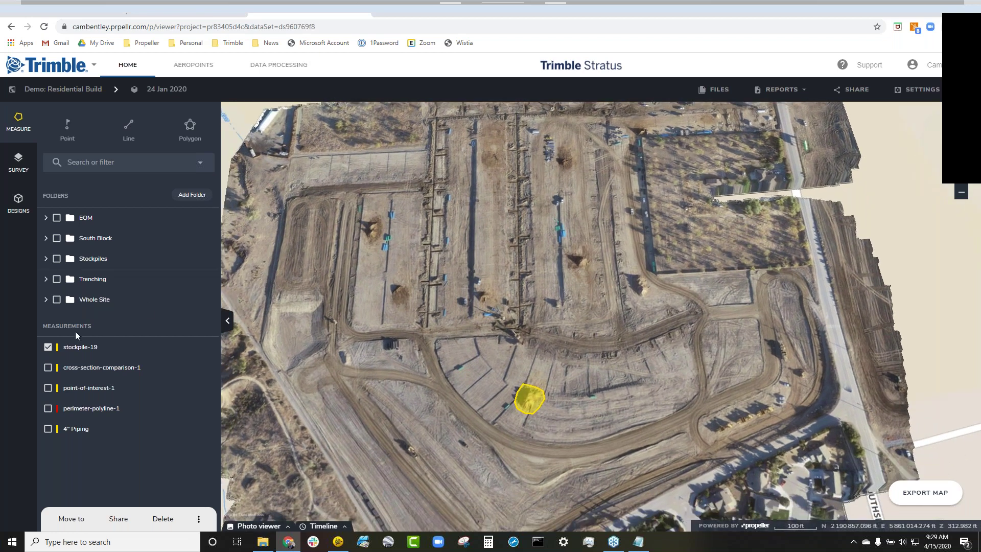
{"action": "left_click", "coordinate": [48, 347]}
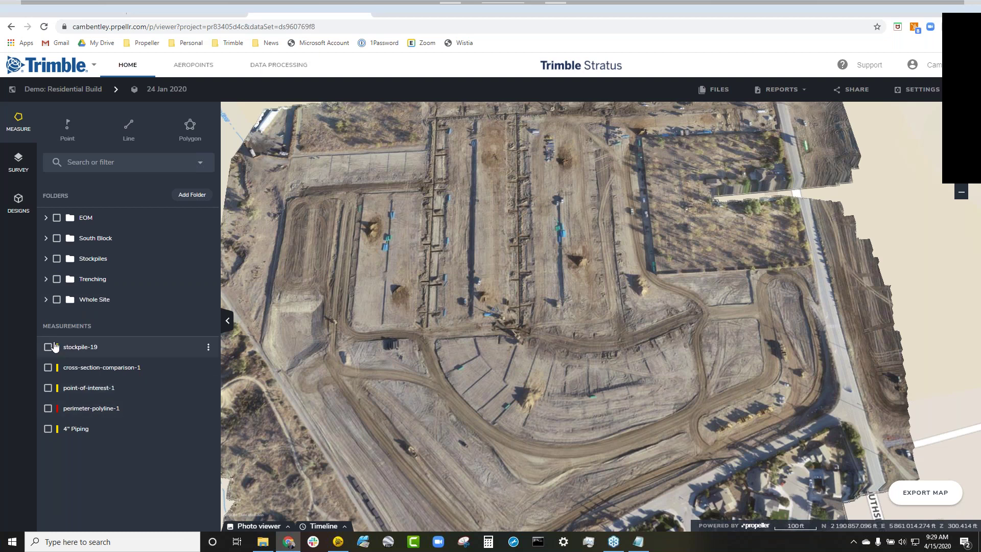
{"action": "left_click", "coordinate": [49, 301]}
{"action": "left_click", "coordinate": [71, 320]}
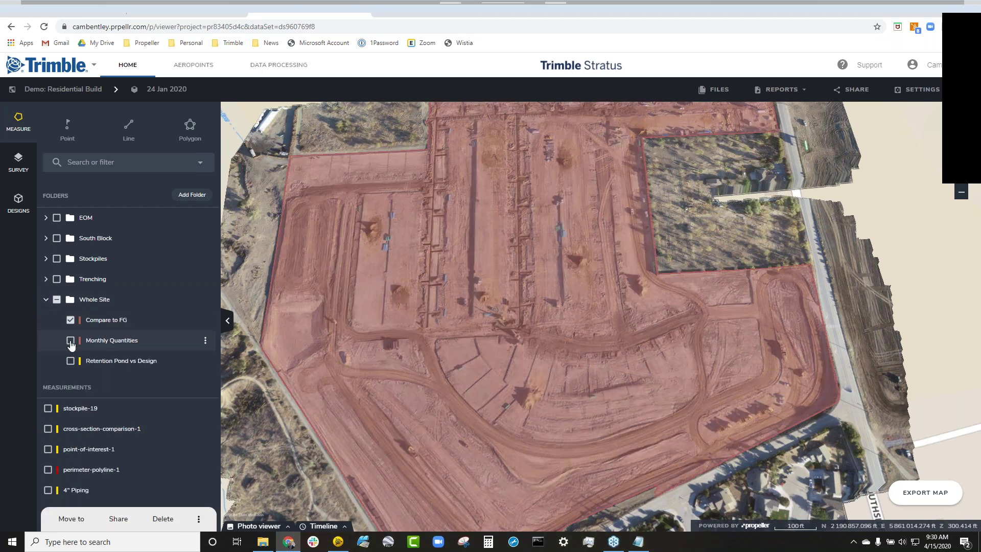
Show the Monthly Quantities, cross-section-comparison-1 and stockpile-19 measurements on the map alongside Compare to FG.
{"action": "left_click", "coordinate": [71, 341]}
{"action": "left_click", "coordinate": [48, 430]}
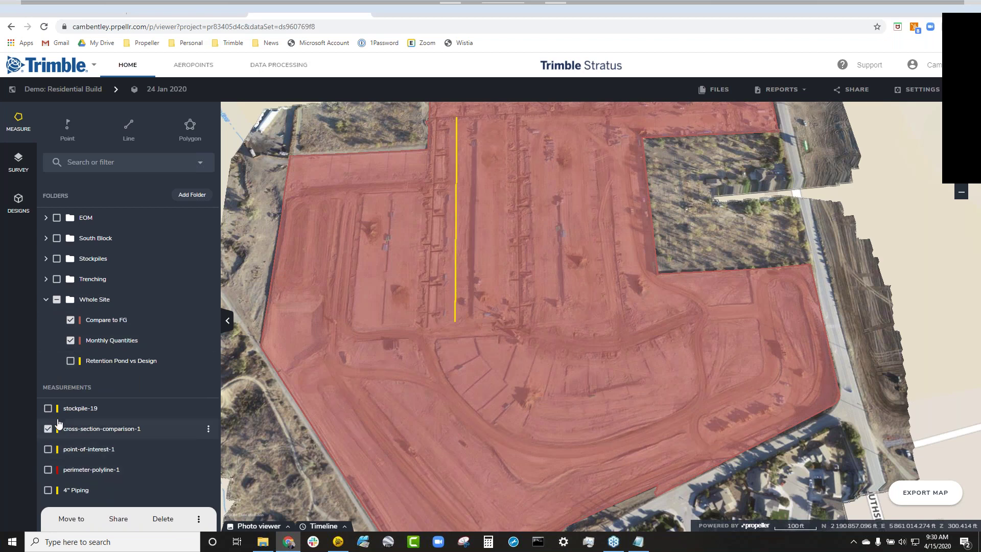
{"action": "left_click", "coordinate": [48, 409]}
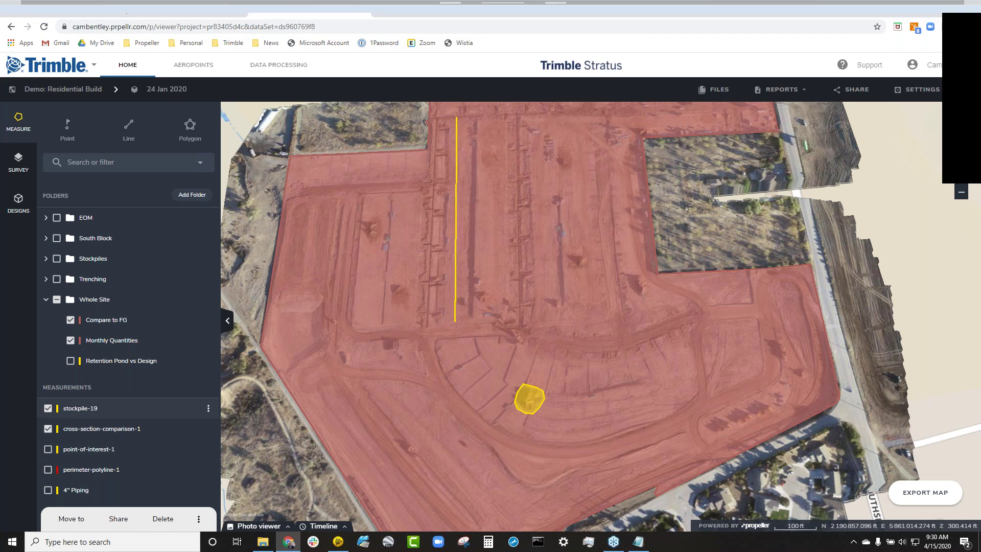
Generate a PDF report of the visible measurements with all content sections, normal 144 dpi resolution and A4 paper, and download the full report.
{"action": "left_click", "coordinate": [785, 91]}
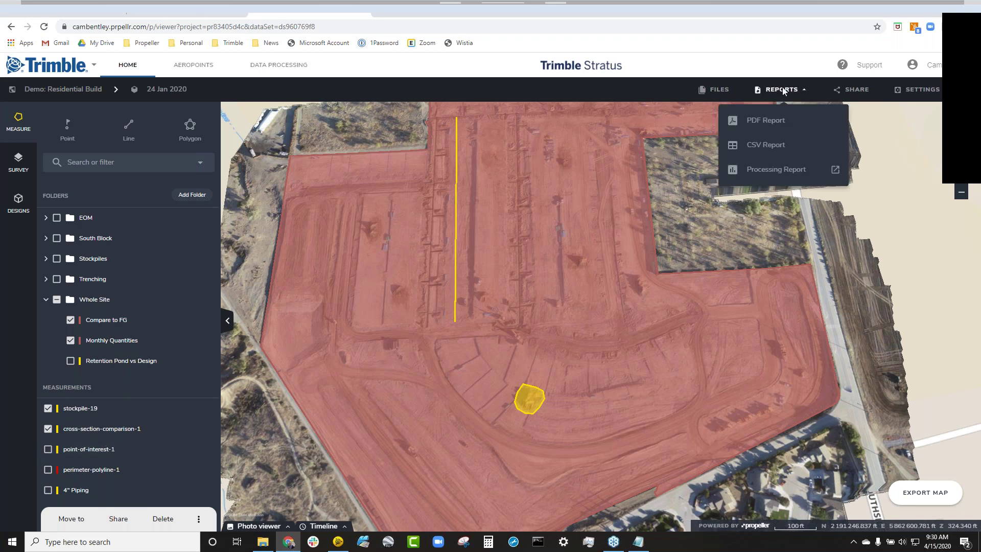
{"action": "left_click", "coordinate": [803, 129]}
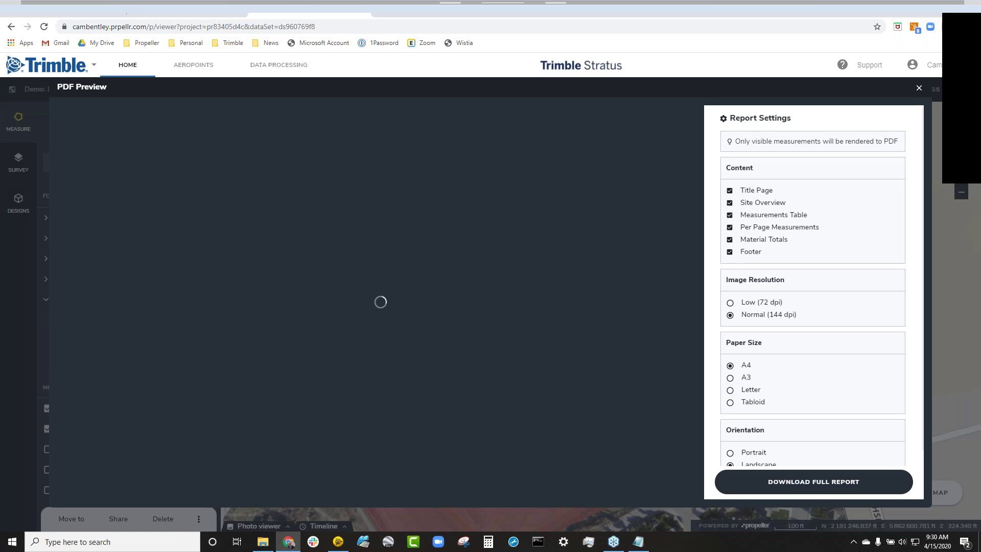
{"action": "left_click", "coordinate": [818, 481]}
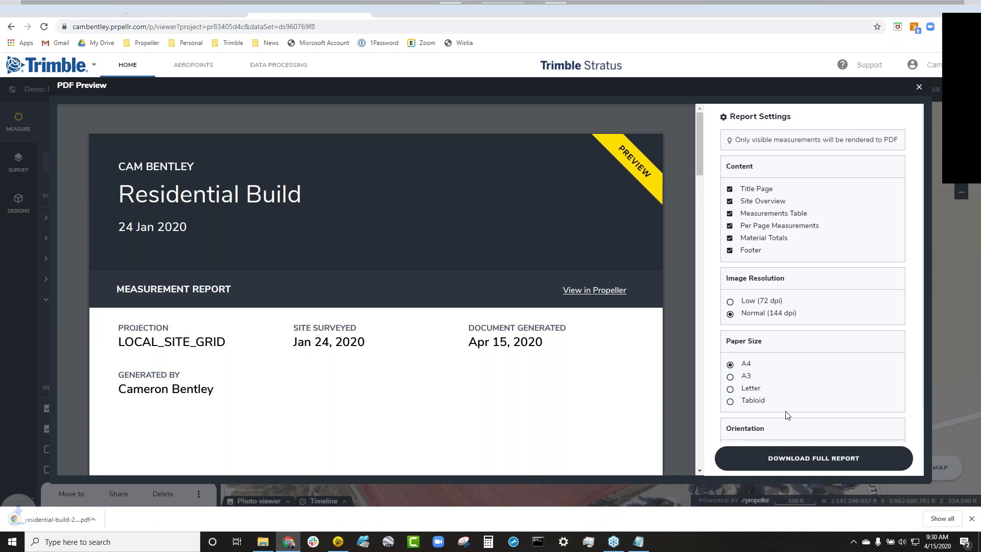
Open the downloaded residential-build-24-jan-2020-annotations.pdf and examine its title page and site overview.
{"action": "left_click", "coordinate": [47, 521]}
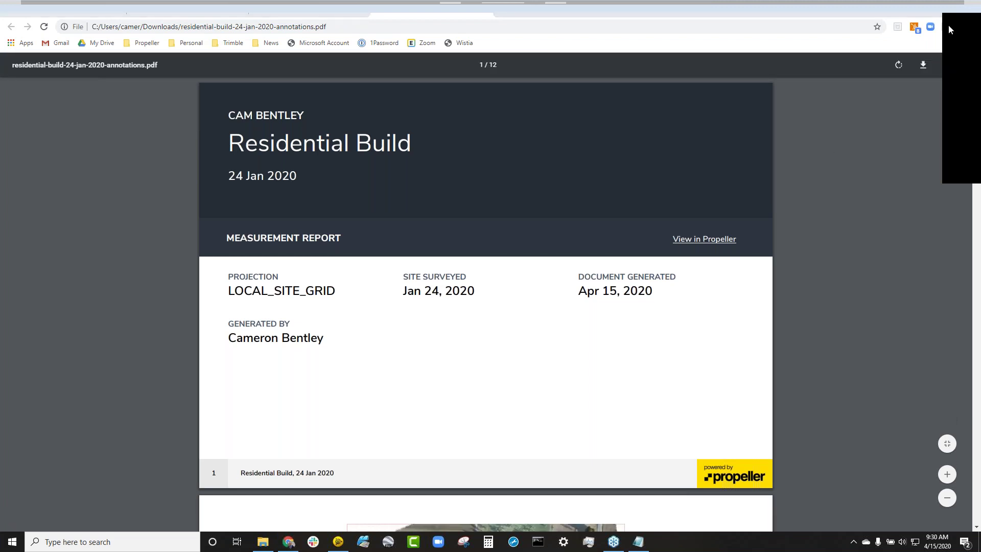
{"action": "scroll", "coordinate": [378, 253], "scroll_direction": "down", "scroll_amount": 1}
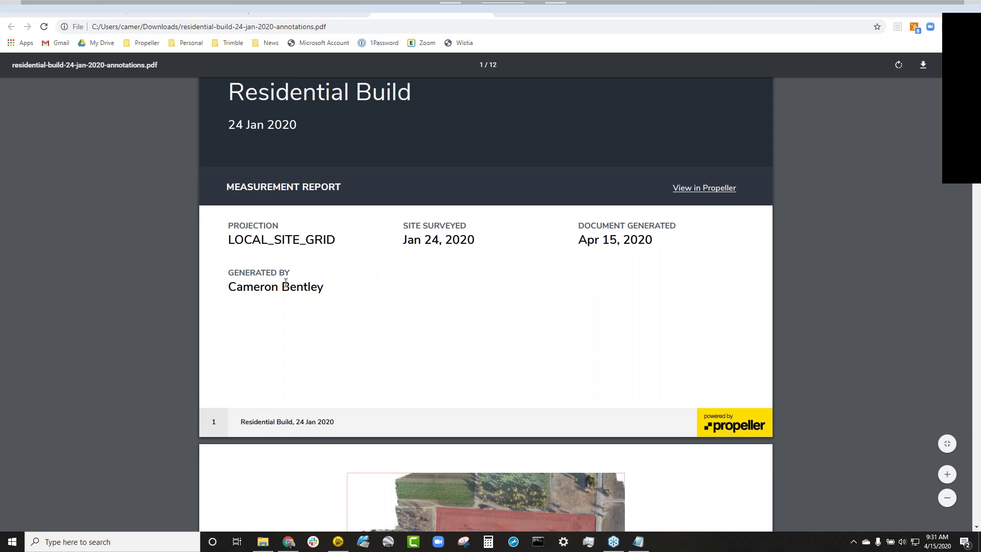
{"action": "scroll", "coordinate": [383, 265], "scroll_direction": "down", "scroll_amount": 5}
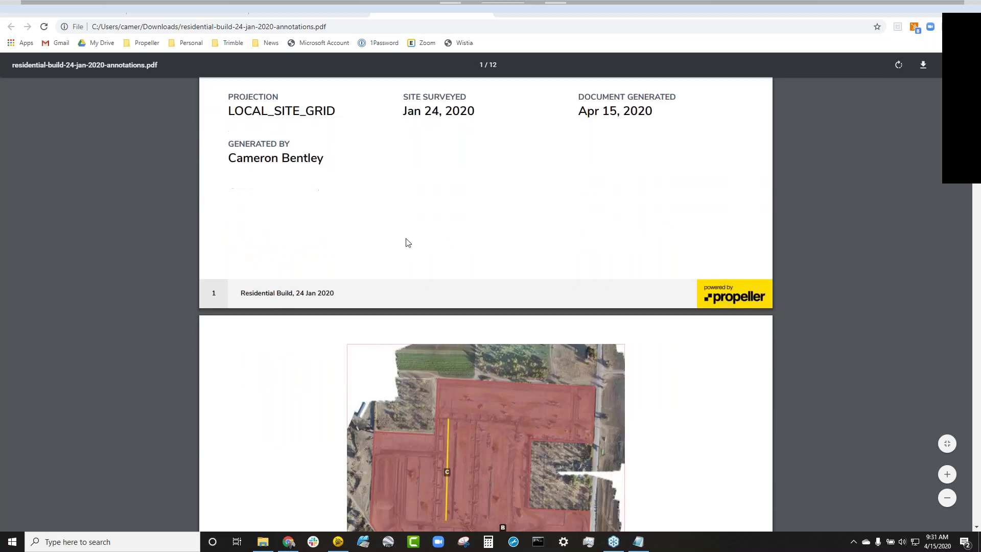